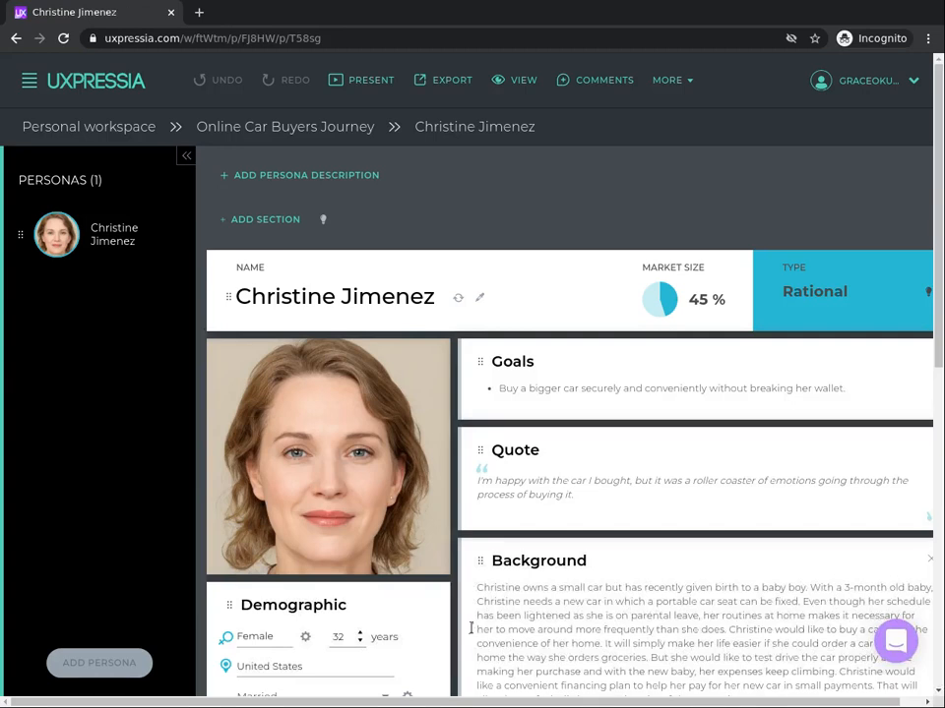
Step: Open the Online Car Buyers Journey project from the personal workspace and add a Blank customer journey (default) map
{"action": "left_click", "coordinate": [109, 126]}
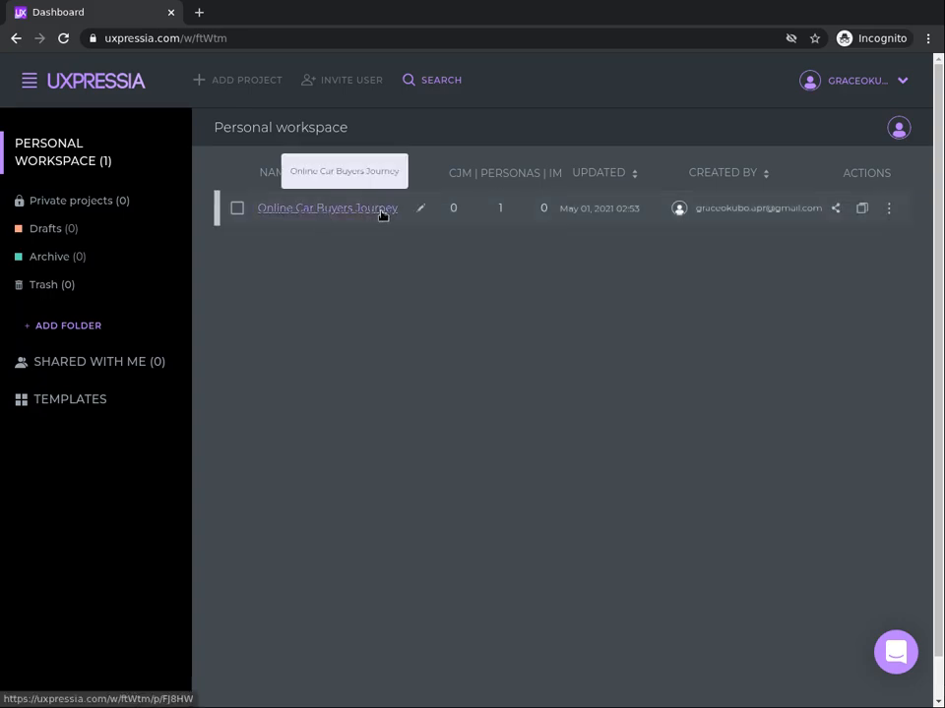
{"action": "left_click", "coordinate": [383, 213]}
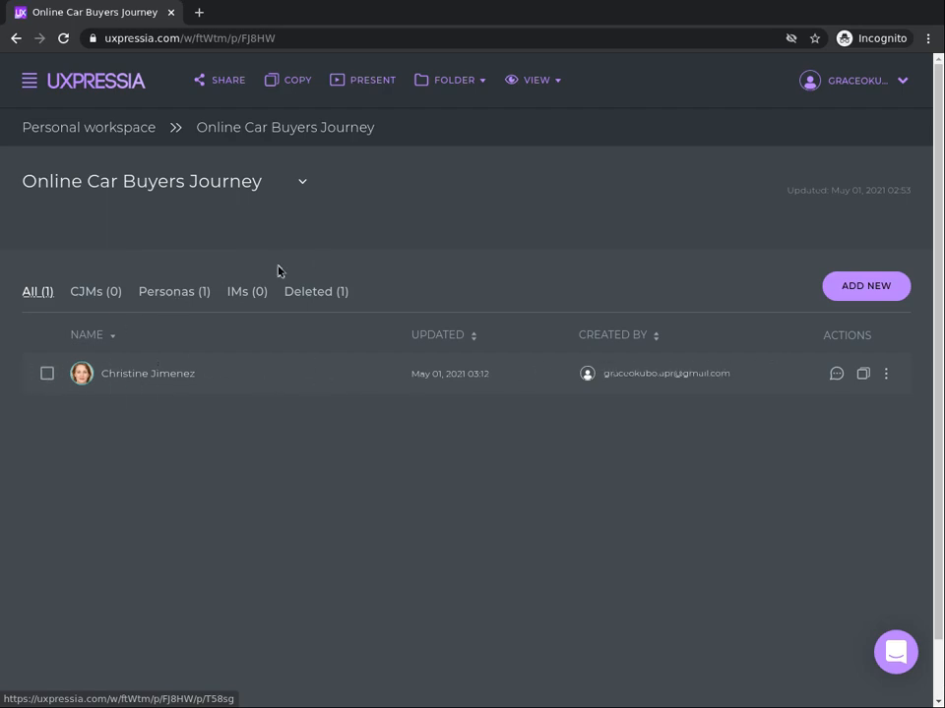
{"action": "left_click", "coordinate": [863, 292]}
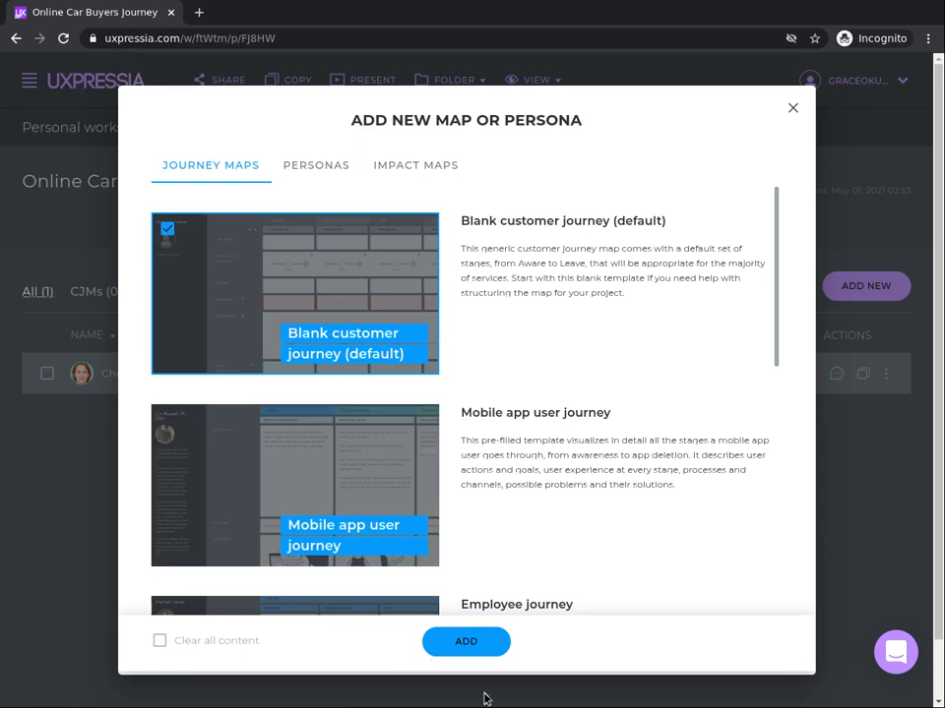
{"action": "left_click", "coordinate": [466, 641]}
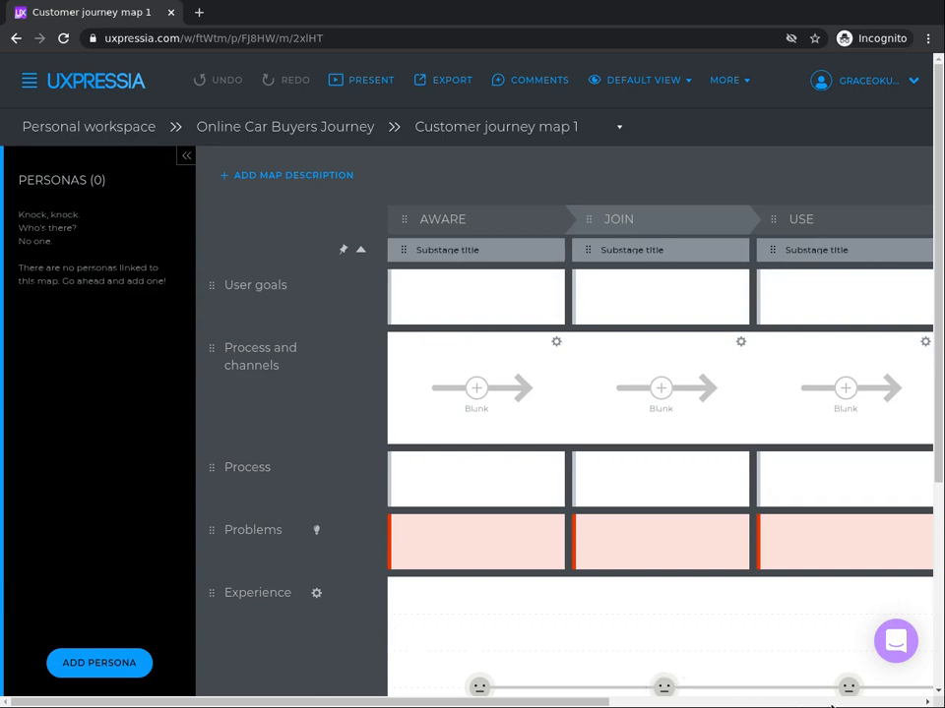
Step: Examine the default stages across the new journey map, from the first to the last
{"action": "scroll", "coordinate": [600, 685], "scroll_direction": "right", "scroll_amount": 2}
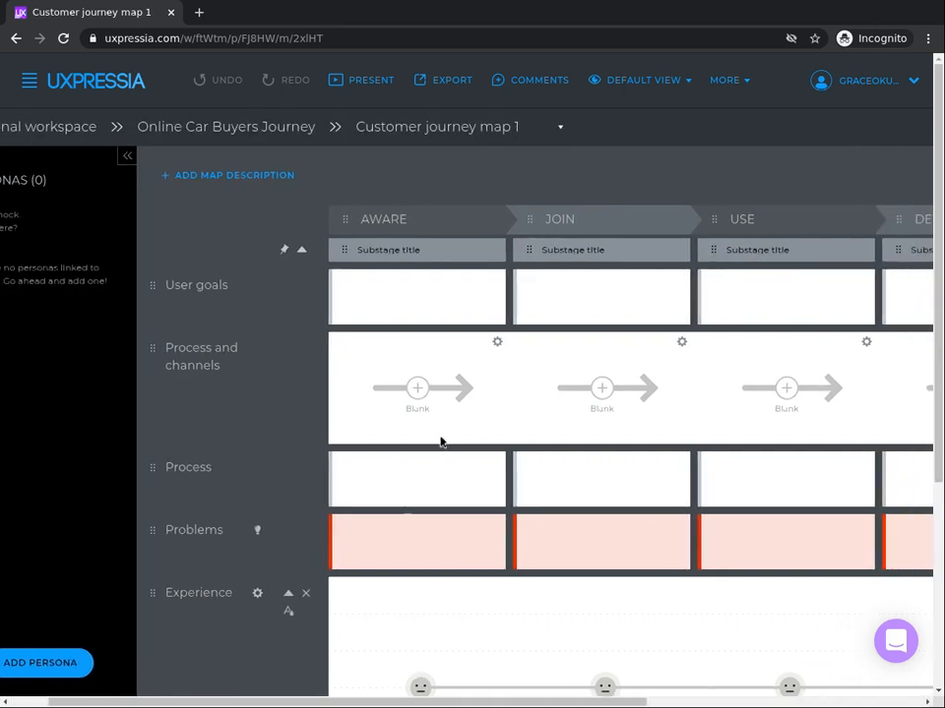
{"action": "double_click", "coordinate": [366, 218]}
{"action": "left_click", "coordinate": [925, 701]}
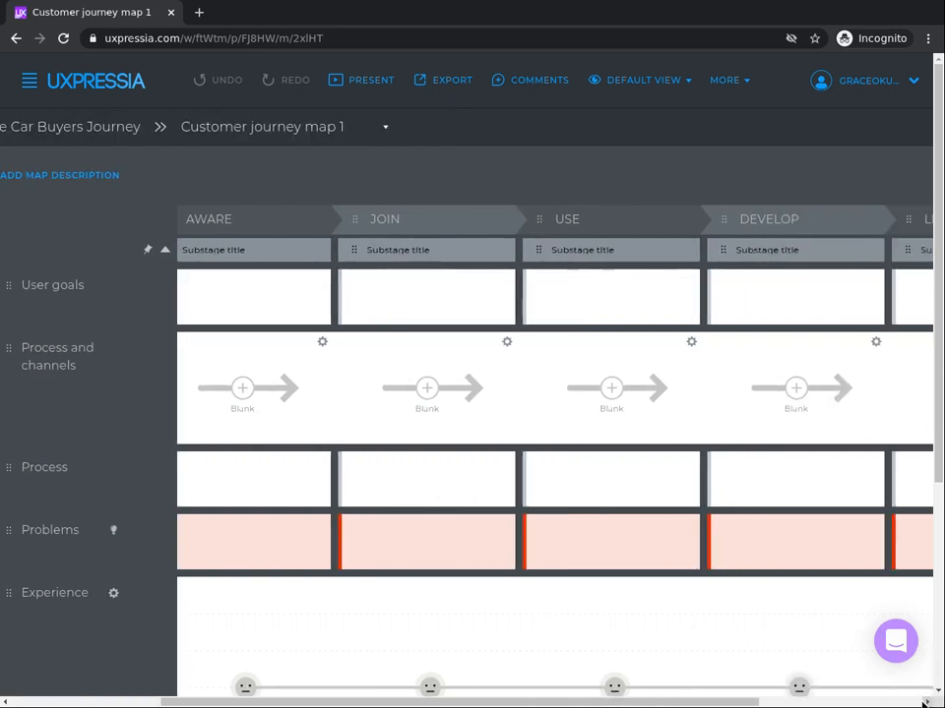
{"action": "left_click", "coordinate": [924, 701]}
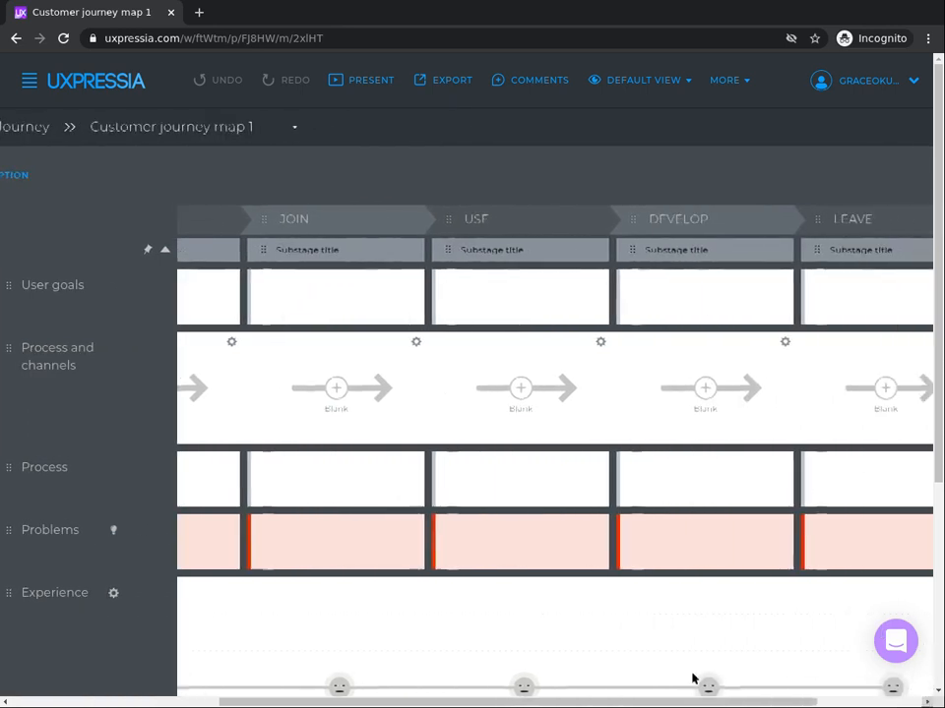
{"action": "left_click", "coordinate": [81, 701]}
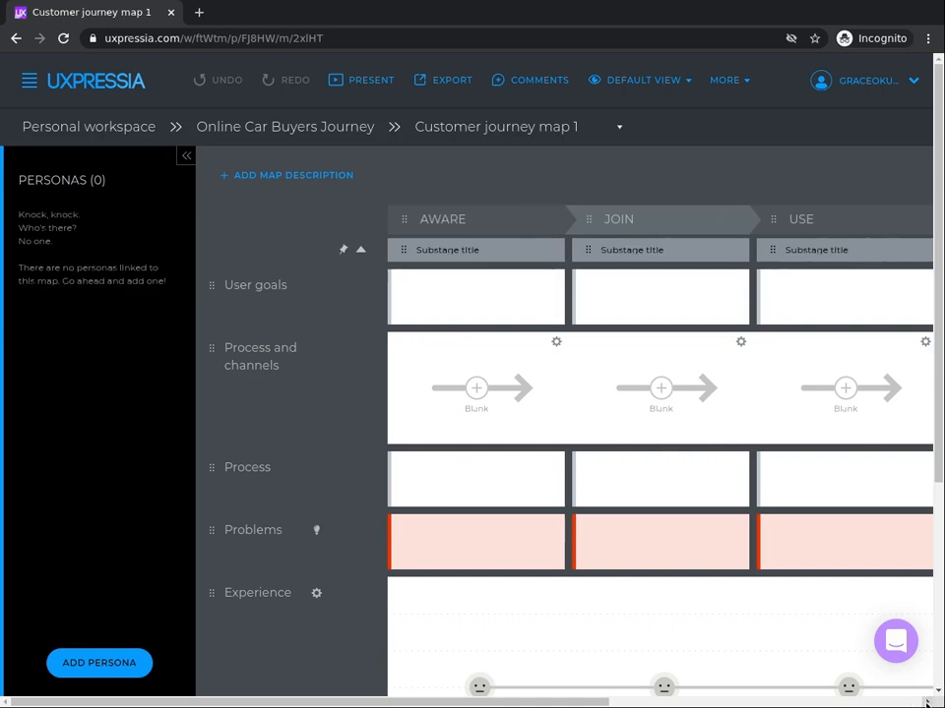
{"action": "left_click_drag", "start_coordinate": [926, 702], "coordinate": [893, 704]}
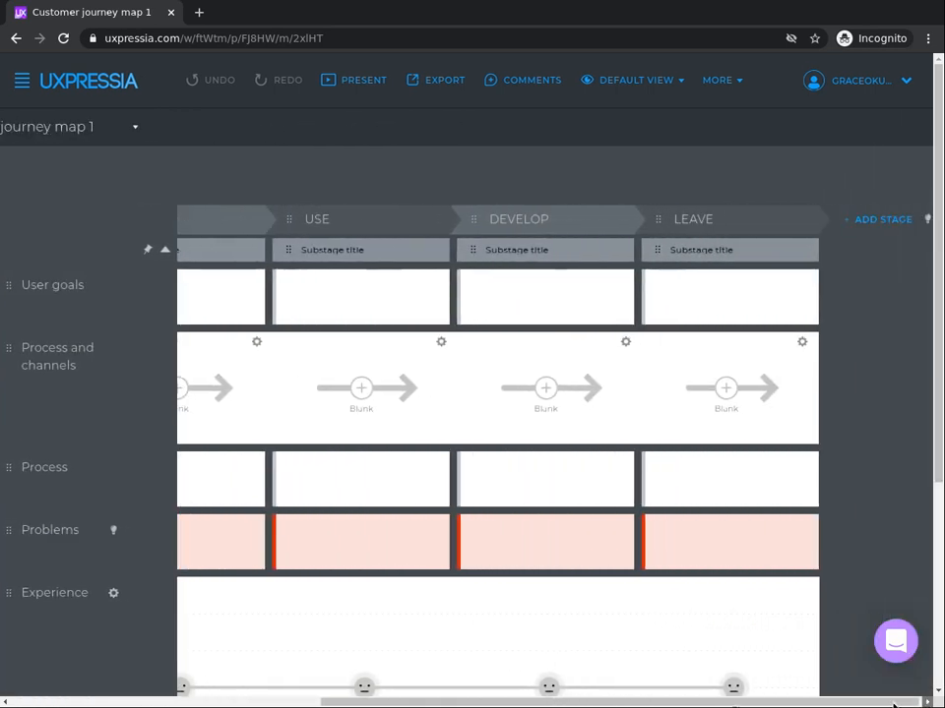
{"action": "left_click", "coordinate": [189, 705]}
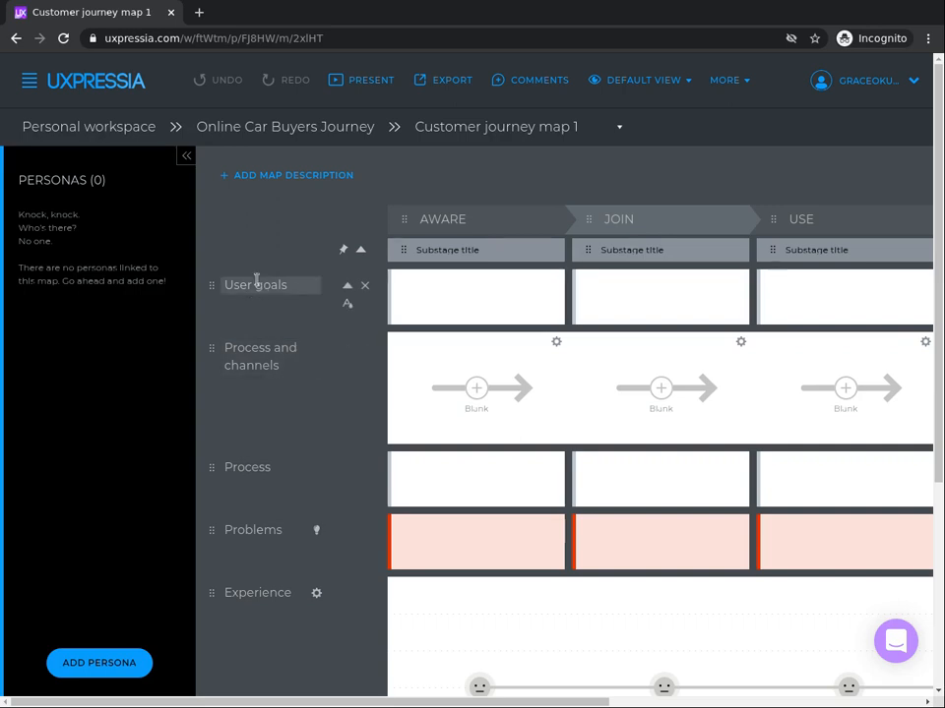
Step: Review the map's default sections, from User goals down to Ideas / Opportunities
{"action": "mouse_move", "coordinate": [256, 281]}
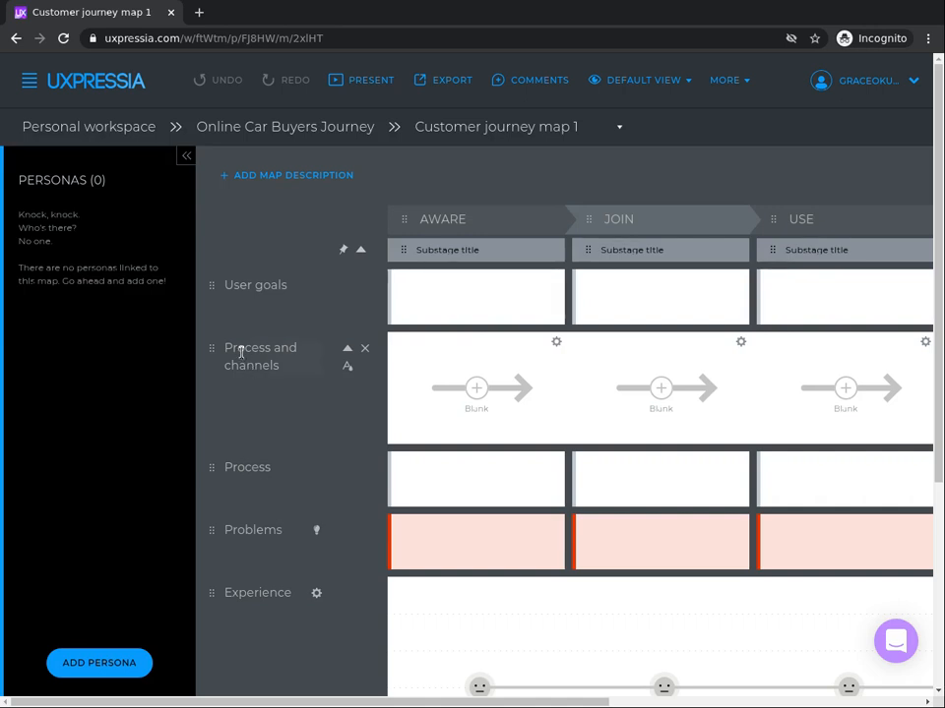
{"action": "left_click", "coordinate": [240, 352]}
{"action": "mouse_move", "coordinate": [240, 353]}
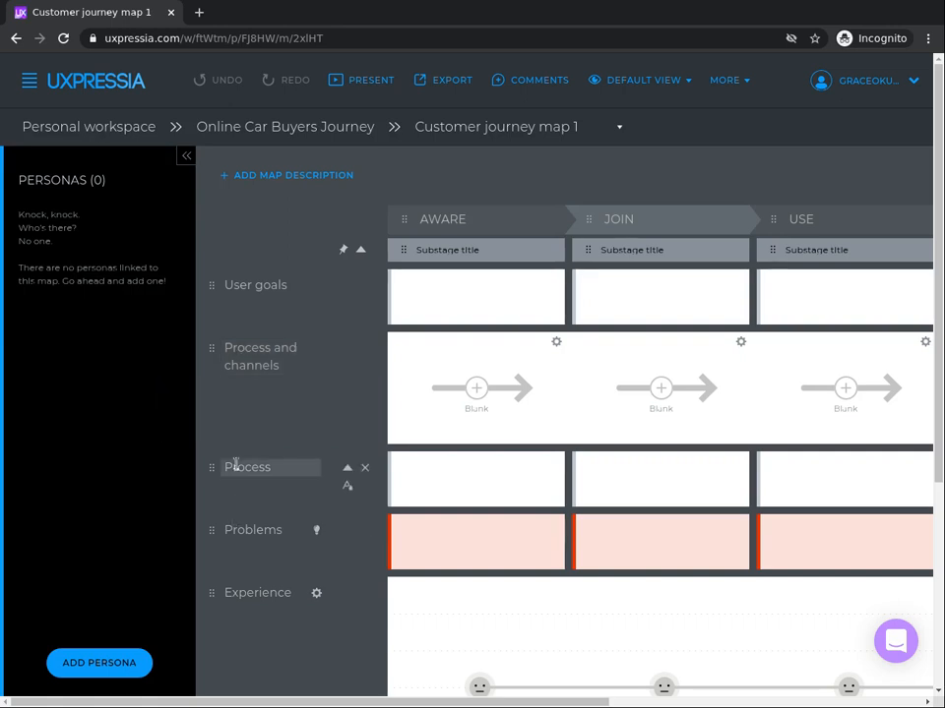
{"action": "mouse_move", "coordinate": [236, 465]}
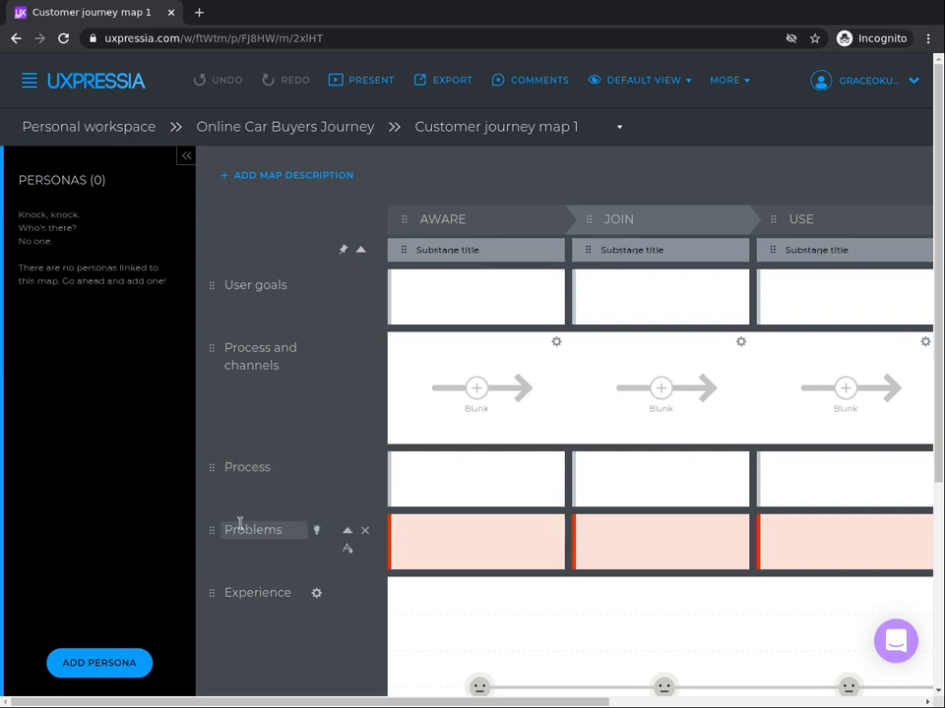
{"action": "mouse_move", "coordinate": [240, 524]}
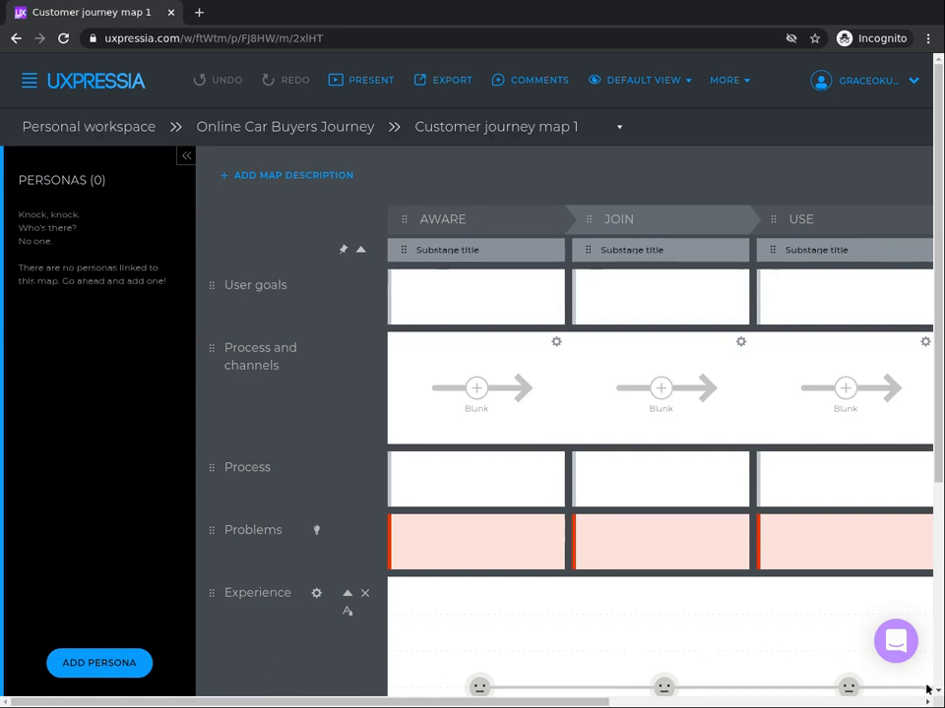
{"action": "scroll", "coordinate": [553, 503], "scroll_direction": "down", "scroll_amount": 3}
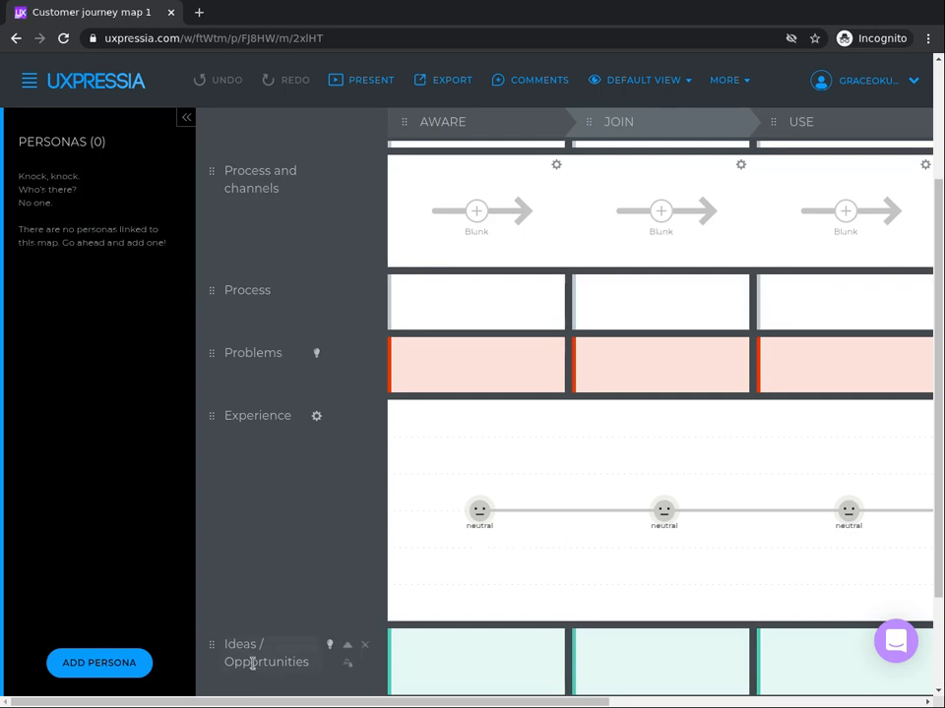
{"action": "left_click", "coordinate": [939, 696]}
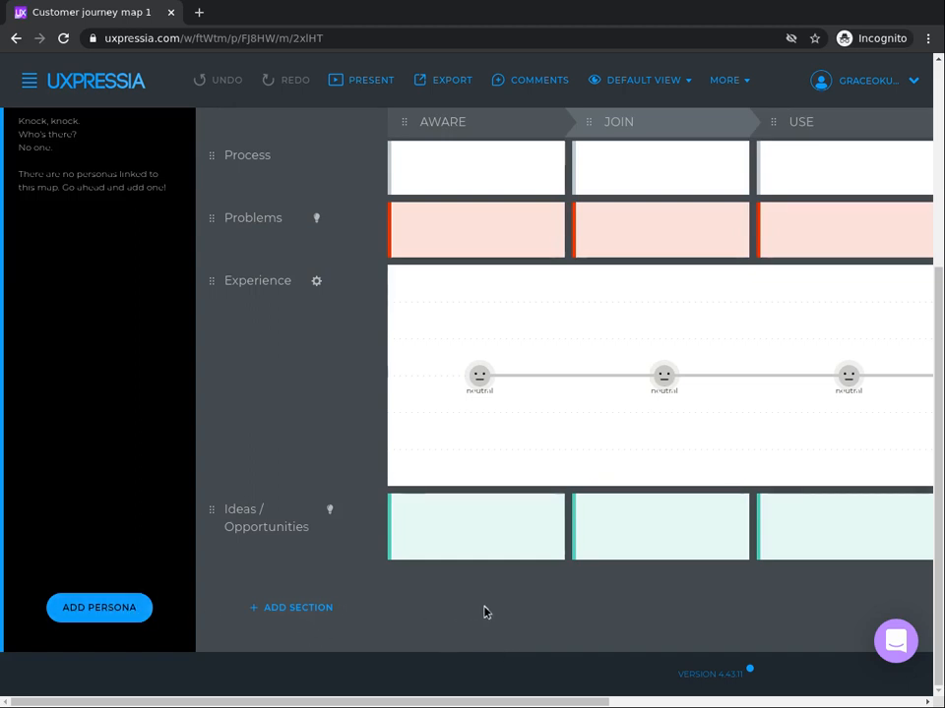
Step: Link the existing customer persona to the journey map
{"action": "left_click", "coordinate": [73, 621]}
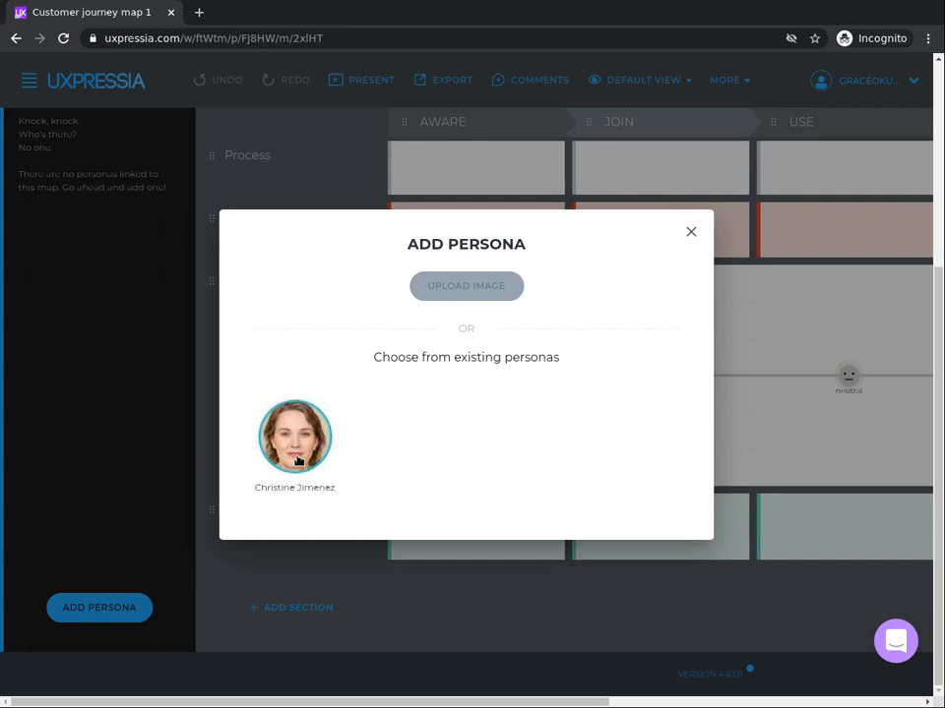
{"action": "left_click", "coordinate": [297, 459]}
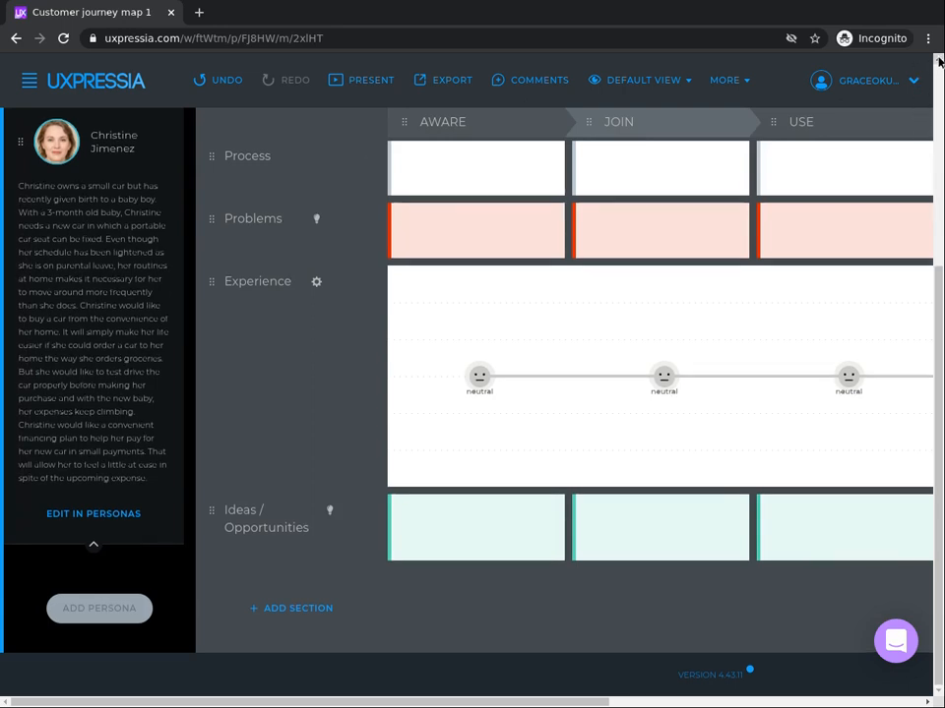
Step: Rename the Aware stage to RESEARCH and the Join stage to CONSIDERATION
{"action": "scroll", "coordinate": [938, 61], "scroll_direction": "up", "scroll_amount": 5}
{"action": "scroll", "coordinate": [937, 61], "scroll_direction": "up", "scroll_amount": 3}
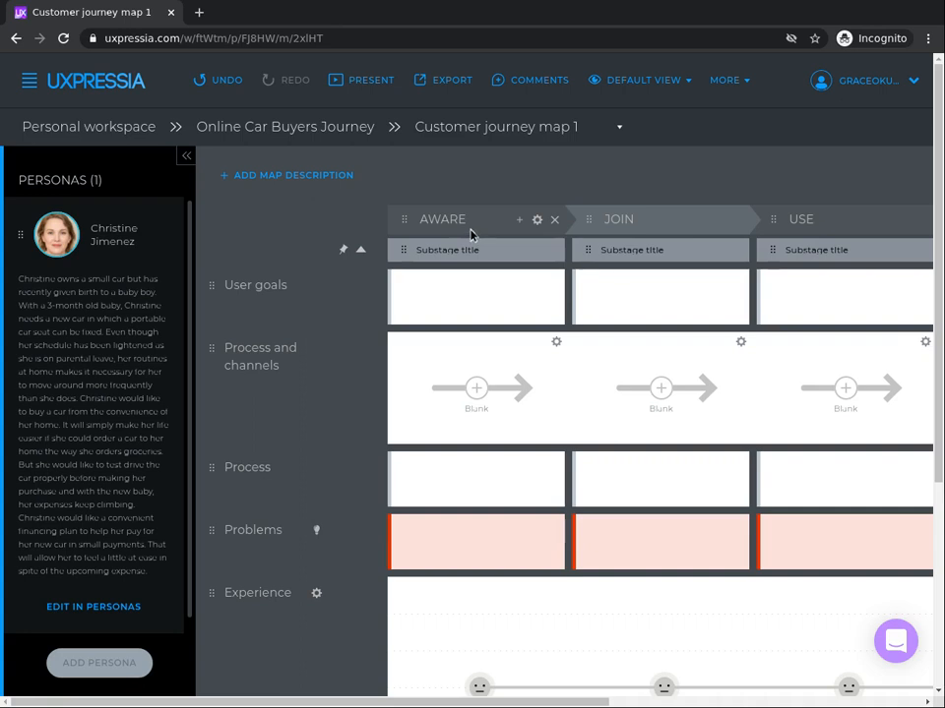
{"action": "left_click", "coordinate": [445, 221]}
{"action": "type", "text": "RESEARCH"}
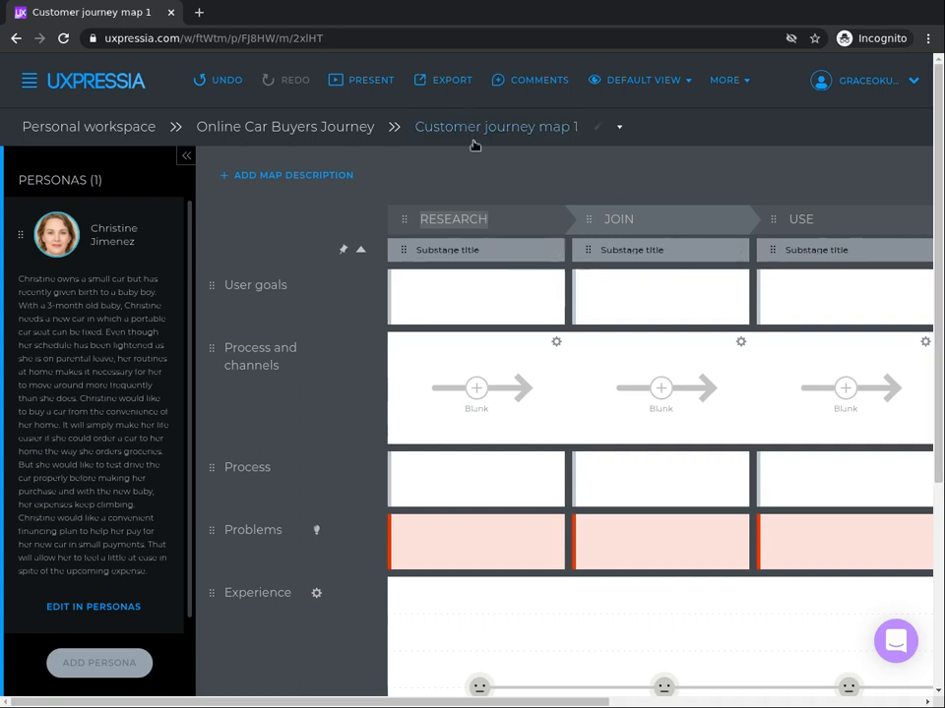
{"action": "double_click", "coordinate": [616, 218]}
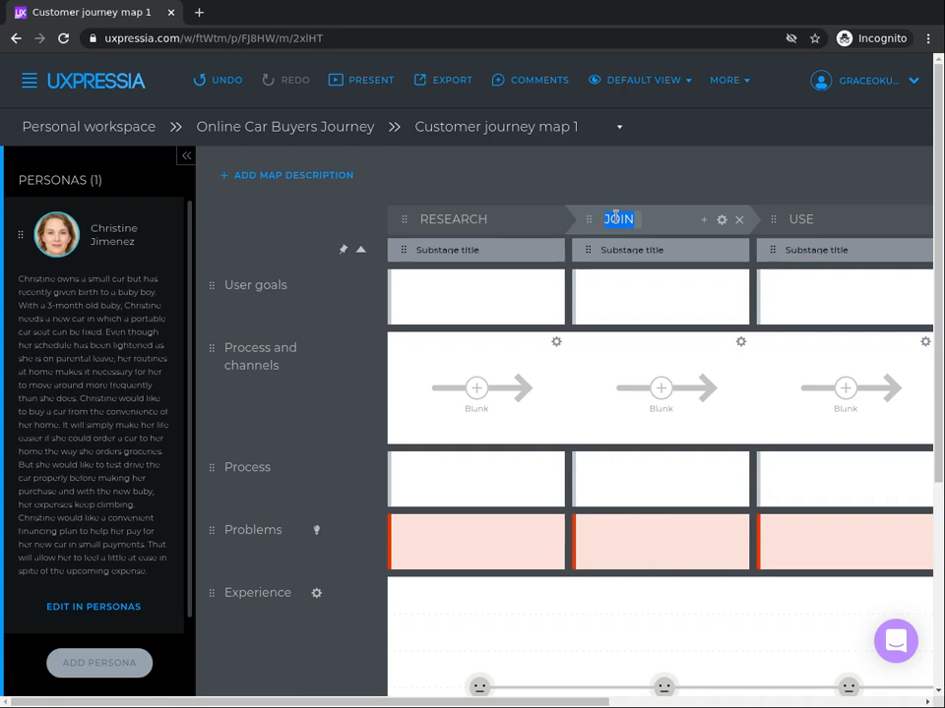
{"action": "type", "text": "CON"}
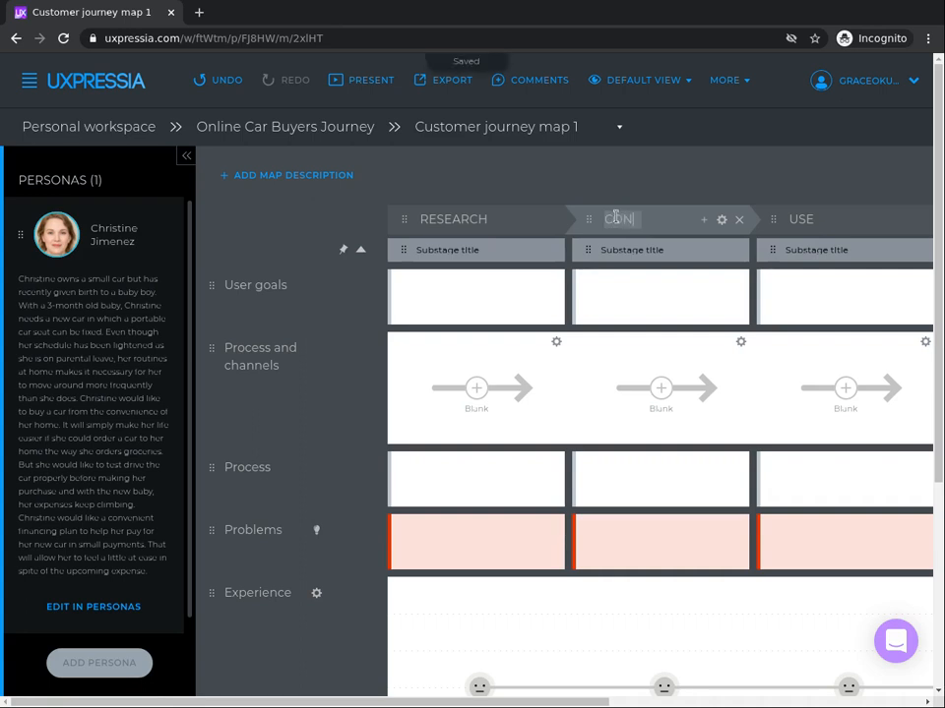
{"action": "type", "text": "SIDERATION"}
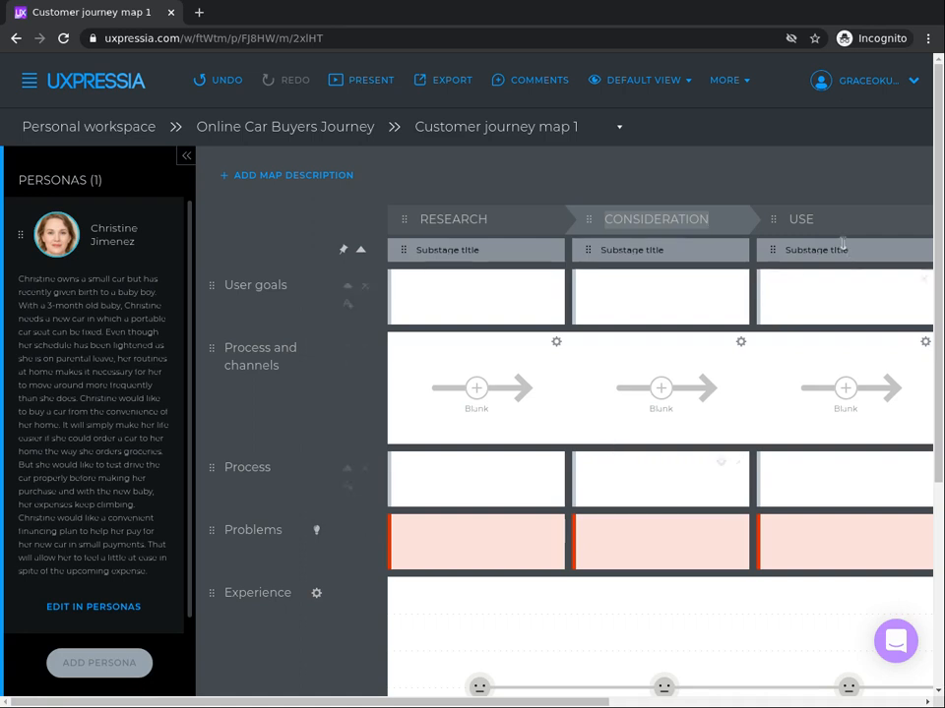
Step: Rename the Use stage to TEST DRIVE and the Develop stage to SELECTION
{"action": "left_click", "coordinate": [798, 211]}
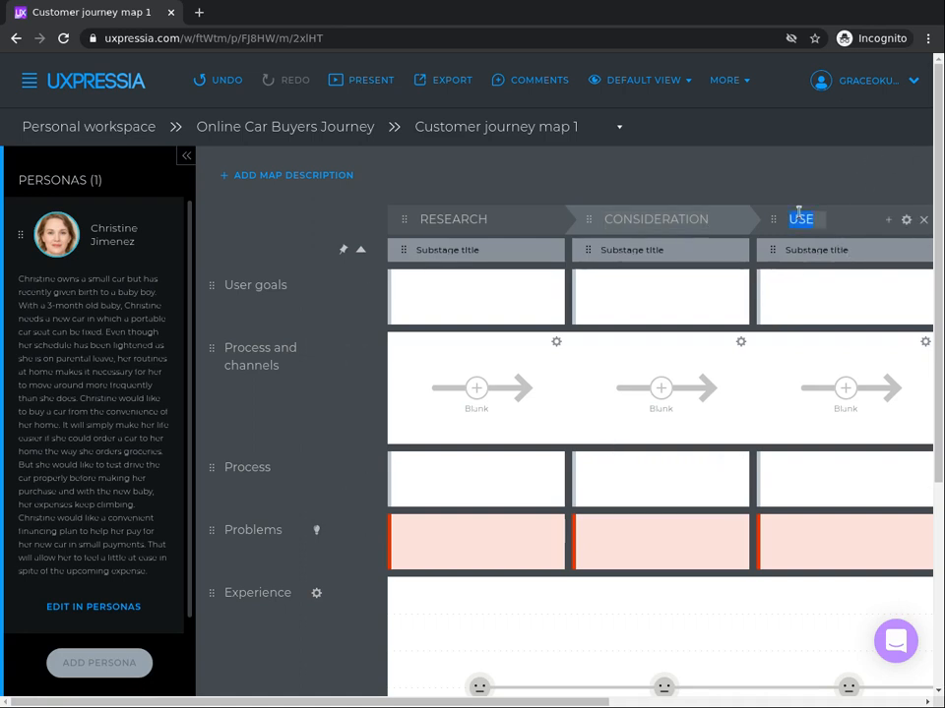
{"action": "type", "text": "TEST"}
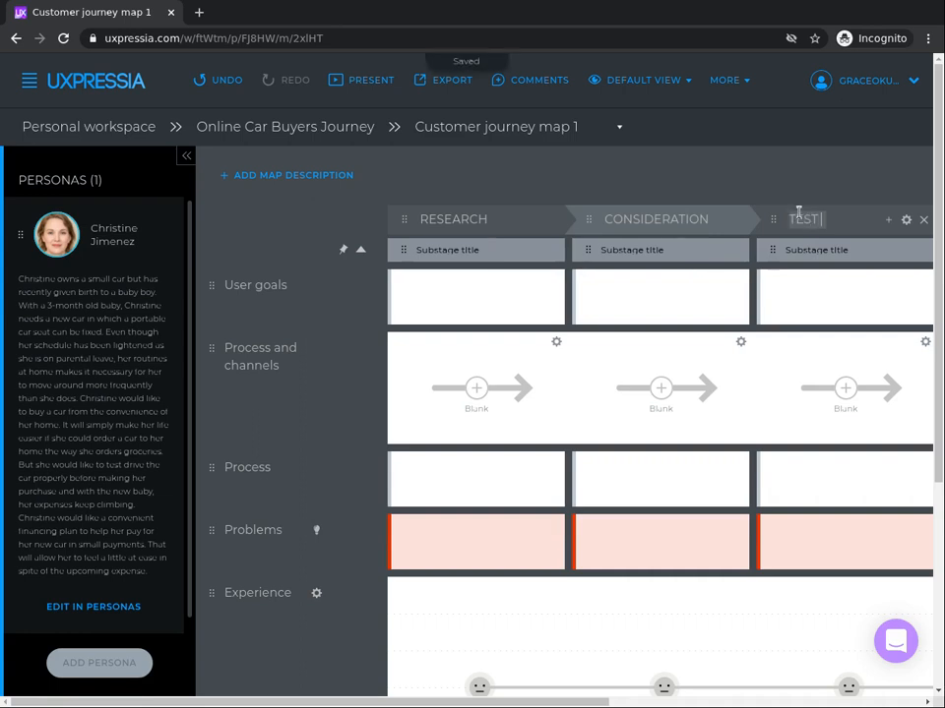
{"action": "type", "text": " DRIVE"}
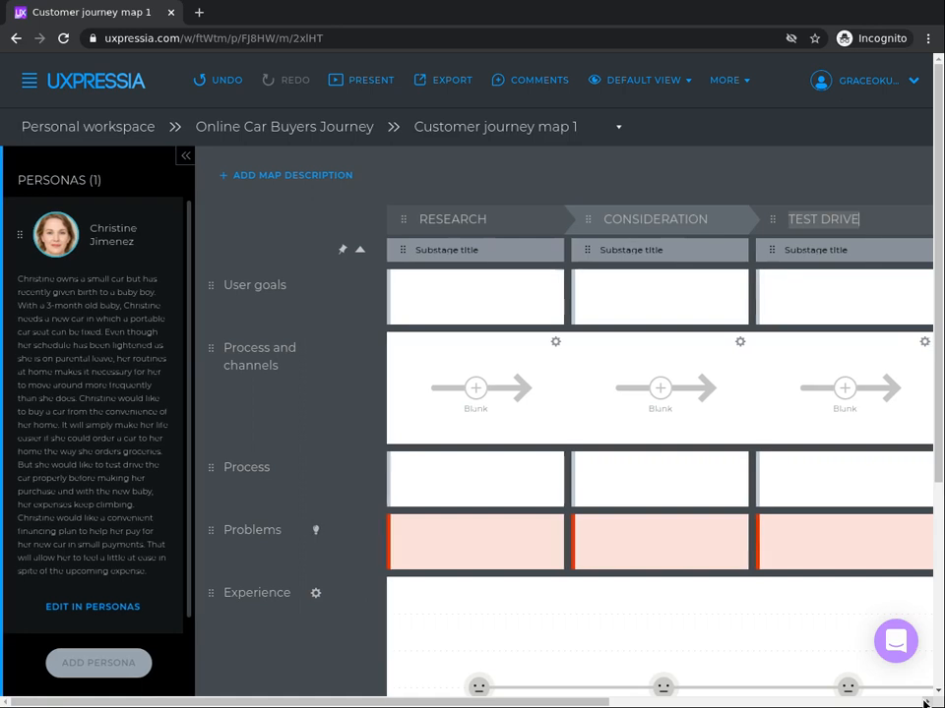
{"action": "scroll", "coordinate": [924, 703], "scroll_direction": "right", "scroll_amount": 5}
{"action": "left_click", "coordinate": [726, 208]}
{"action": "double_click", "coordinate": [725, 209]}
{"action": "type", "text": "SELECTION"}
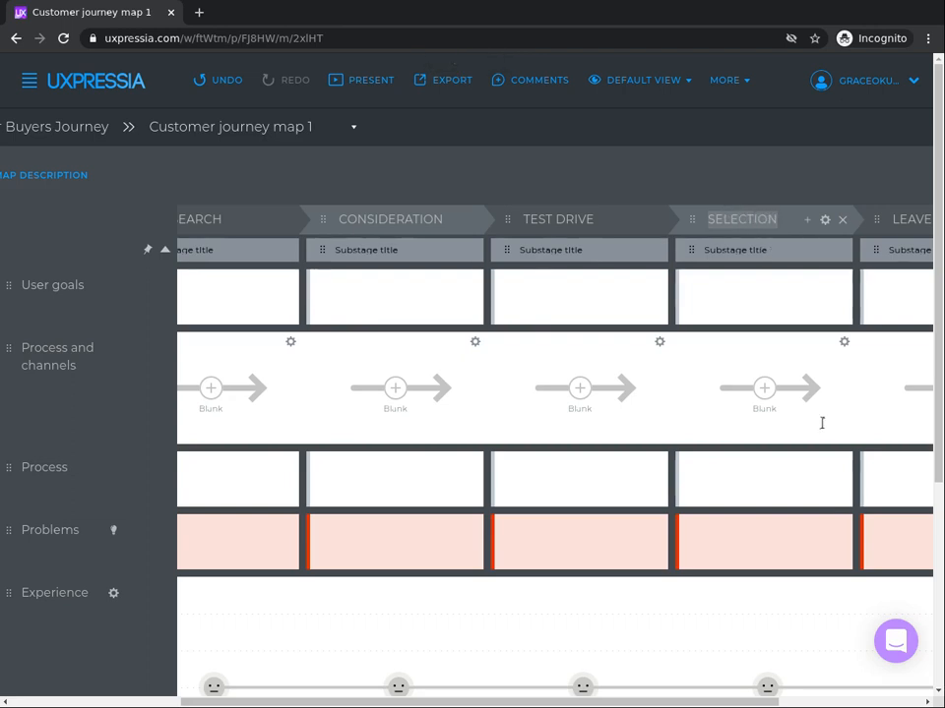
Step: Rename the Leave stage at the end of the map to TRADE IN
{"action": "left_click", "coordinate": [928, 703]}
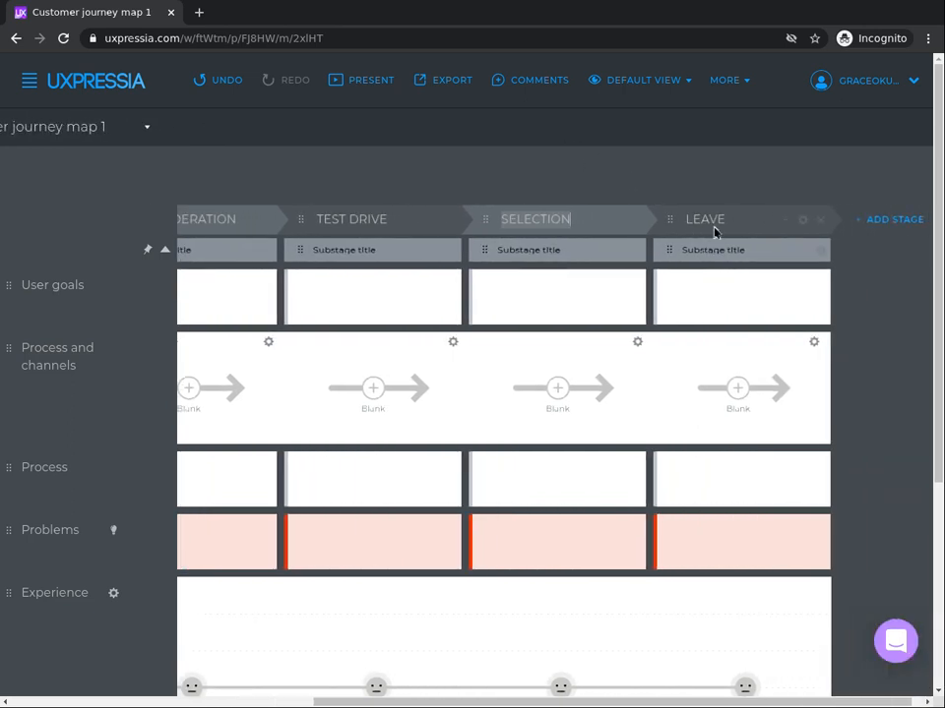
{"action": "double_click", "coordinate": [708, 218]}
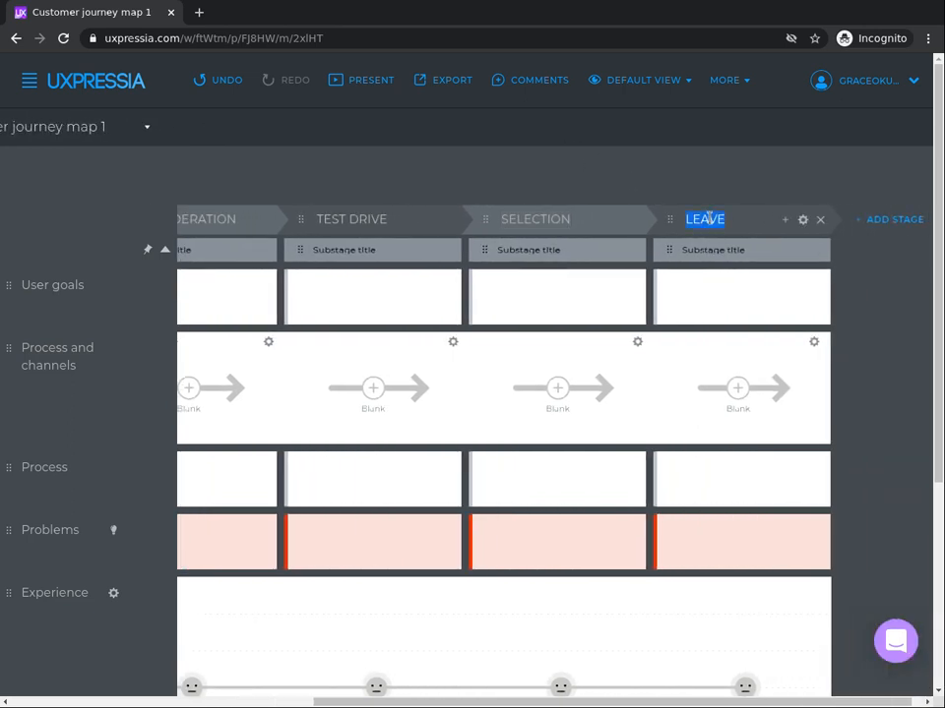
{"action": "type", "text": "TRADE IN"}
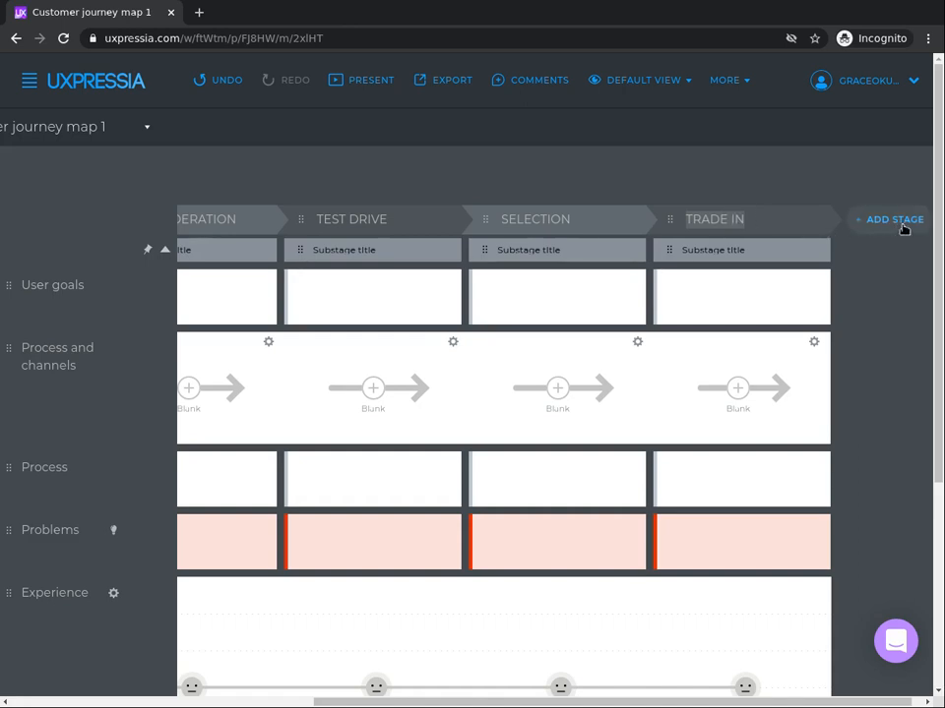
{"action": "mouse_move", "coordinate": [725, 231]}
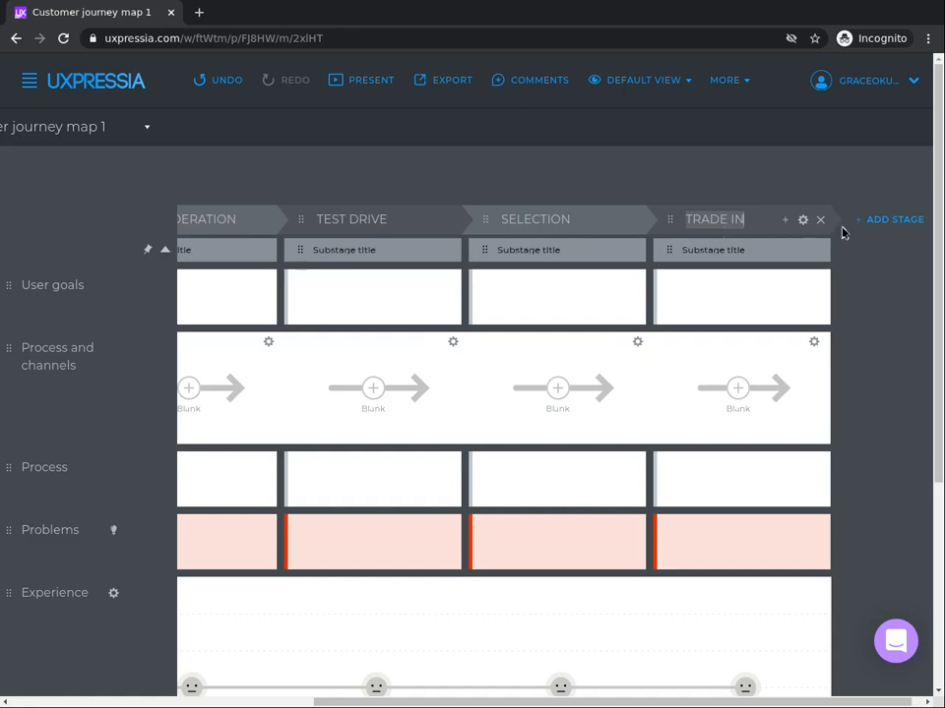
Step: Add a new stage after TRADE IN and name it FINANCE
{"action": "left_click", "coordinate": [881, 225]}
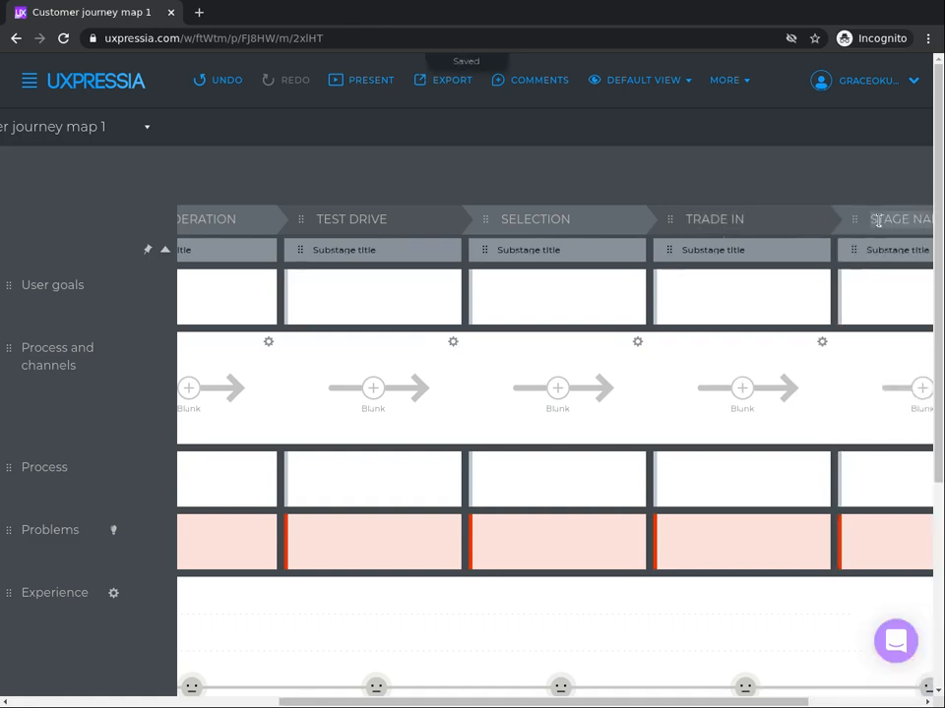
{"action": "left_click", "coordinate": [925, 702]}
{"action": "left_click", "coordinate": [925, 701]}
{"action": "left_click", "coordinate": [925, 702]}
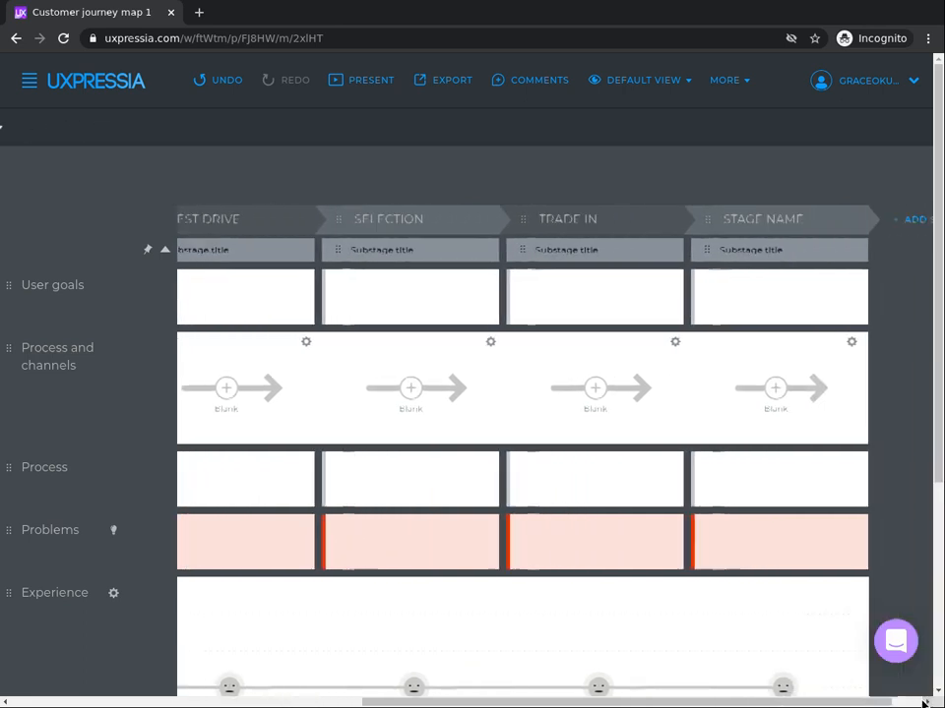
{"action": "left_click", "coordinate": [925, 702]}
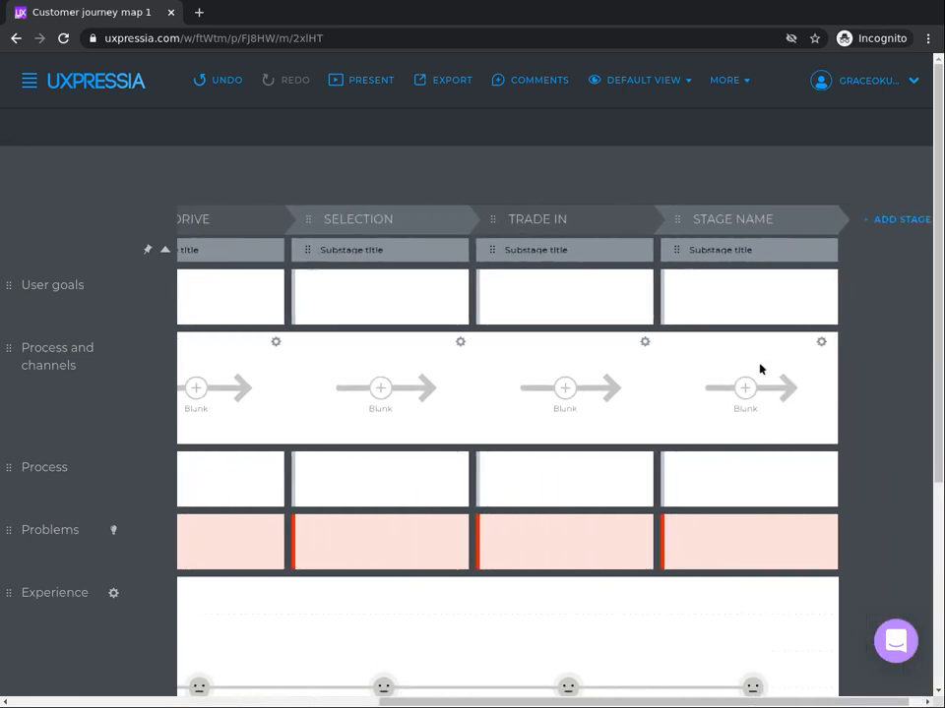
{"action": "left_click", "coordinate": [730, 219]}
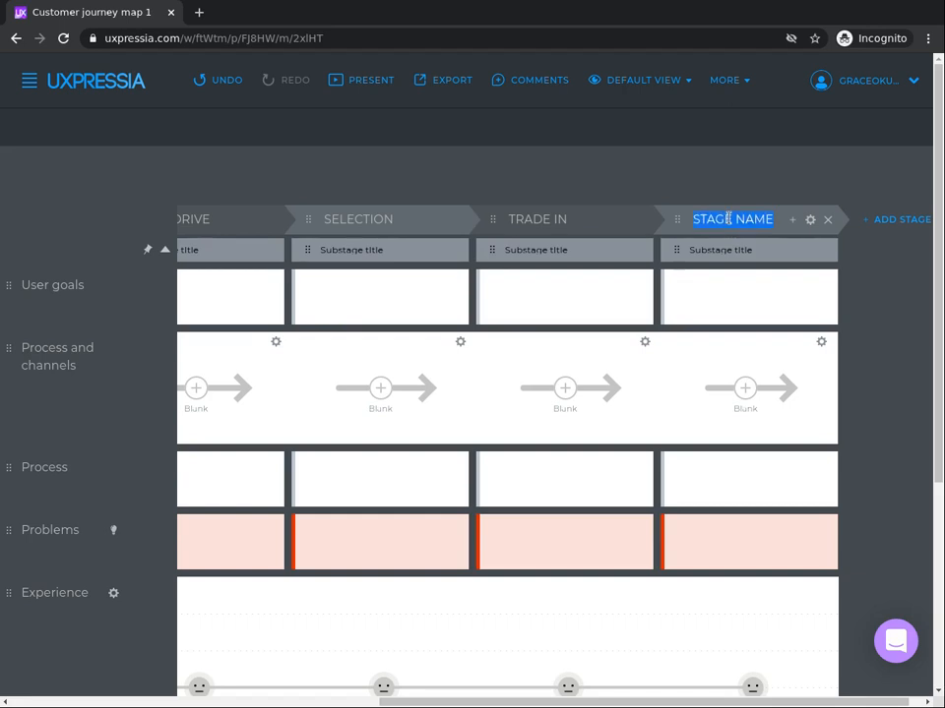
{"action": "type", "text": "FINAN"}
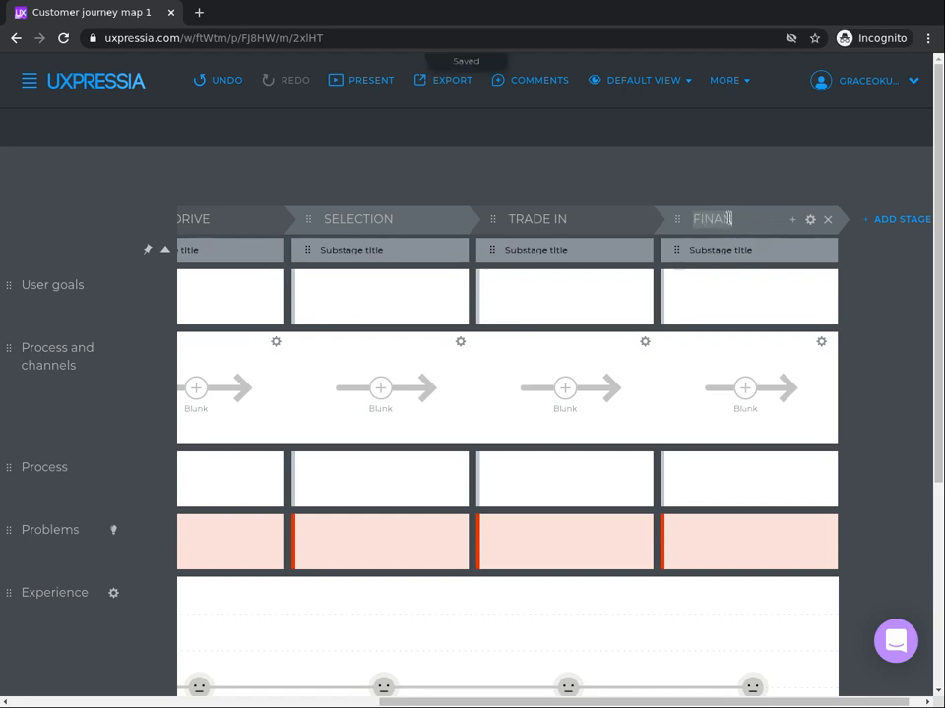
{"action": "type", "text": "CE/INSURANCE"}
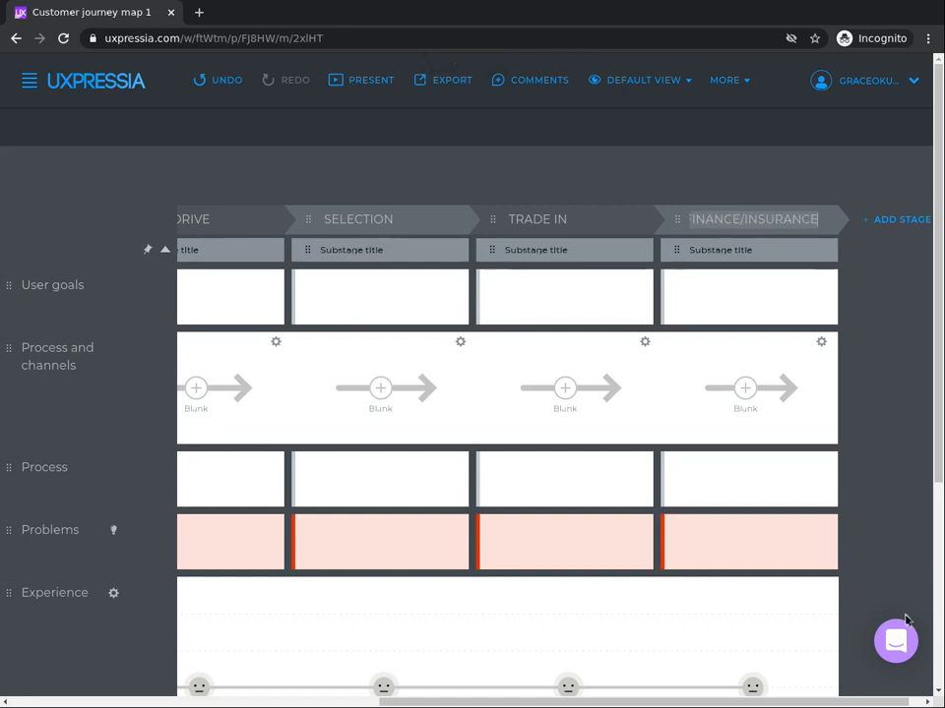
Step: Complete the finance stage's name as FINANCE/INSURANCE and add a new stage named PURCHASE/DELIVERY after it
{"action": "left_click", "coordinate": [927, 703]}
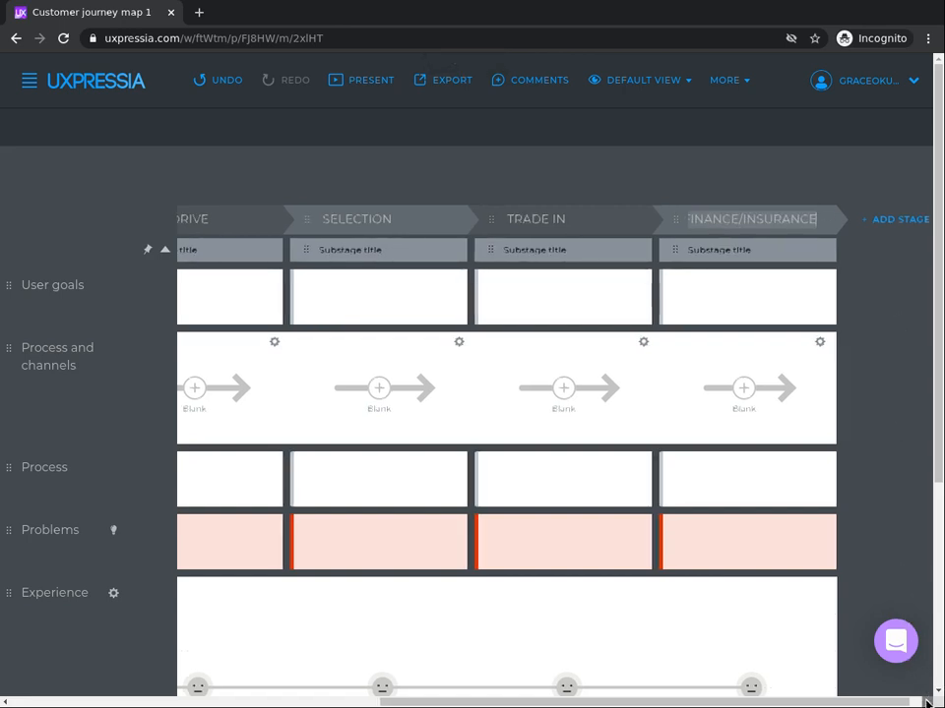
{"action": "left_click", "coordinate": [874, 222]}
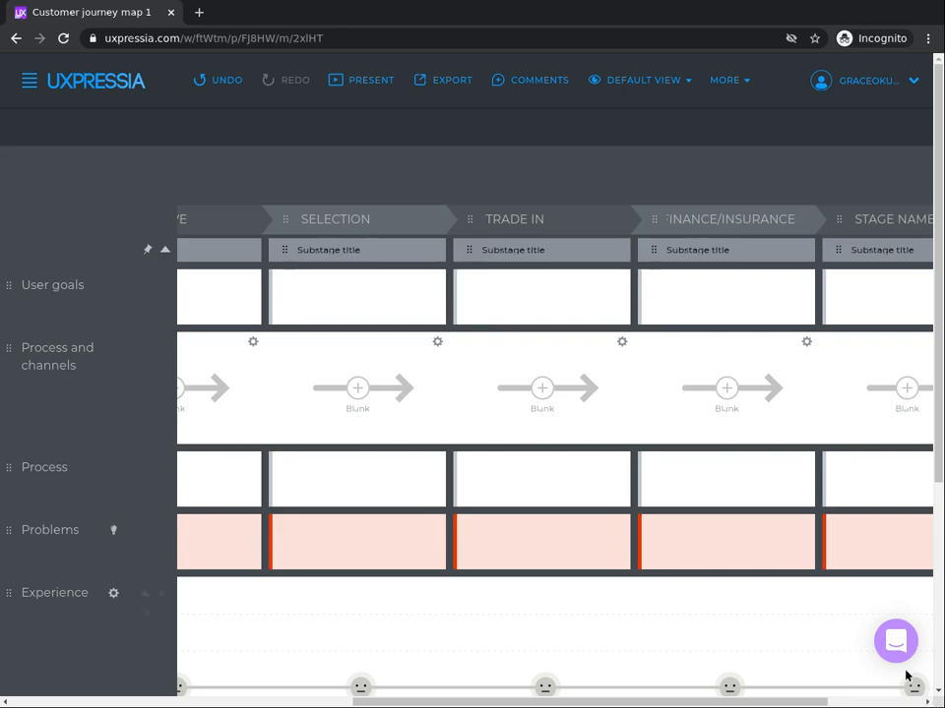
{"action": "left_click", "coordinate": [923, 700]}
{"action": "scroll", "coordinate": [916, 700], "scroll_direction": "right", "scroll_amount": 1}
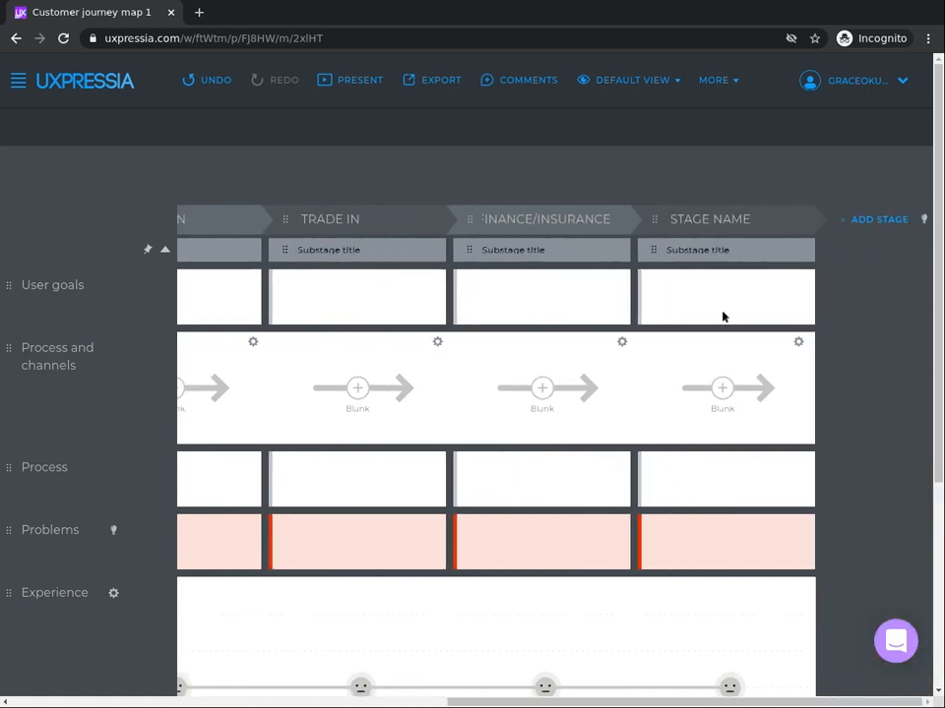
{"action": "double_click", "coordinate": [693, 213]}
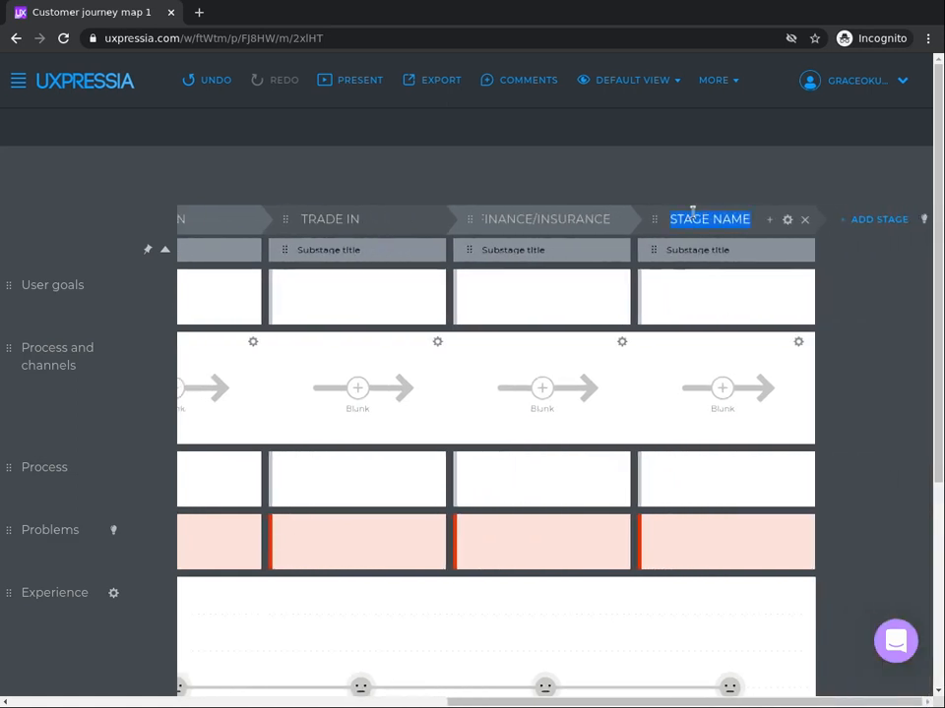
{"action": "type", "text": "PURCHASE"}
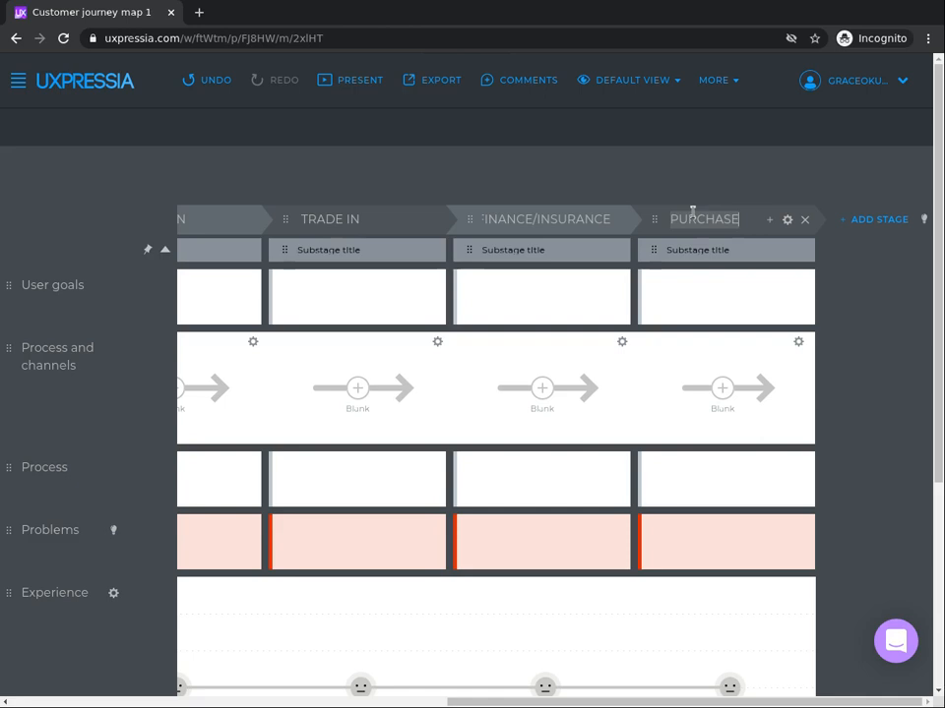
{"action": "type", "text": "/DELIVERY"}
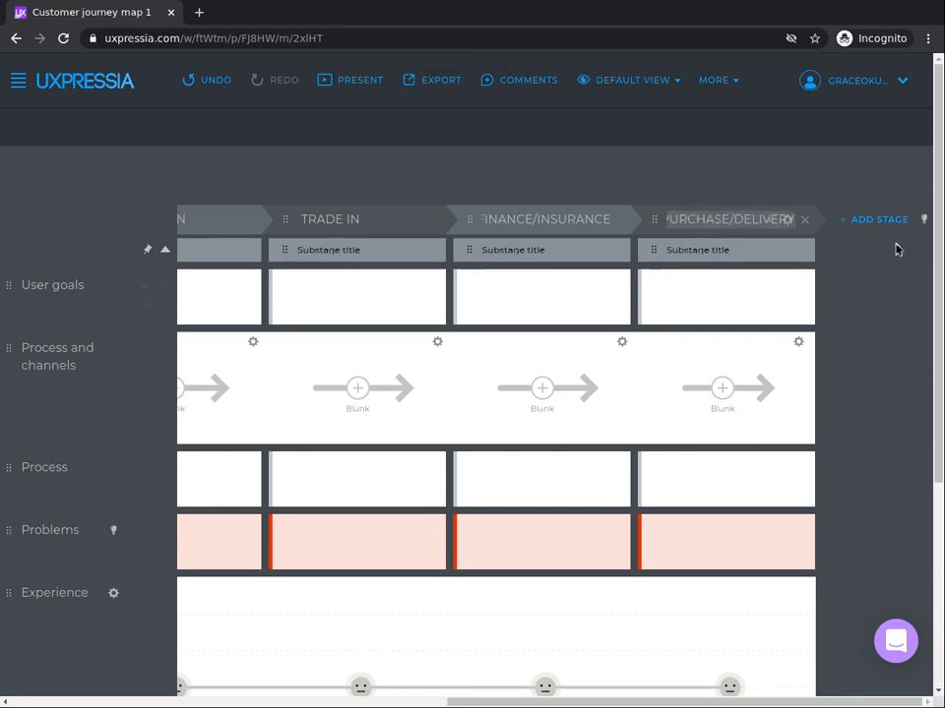
Step: Add another stage at the end of the map, after PURCHASE/DELIVERY, and name it AFTER SALES
{"action": "left_click", "coordinate": [870, 219]}
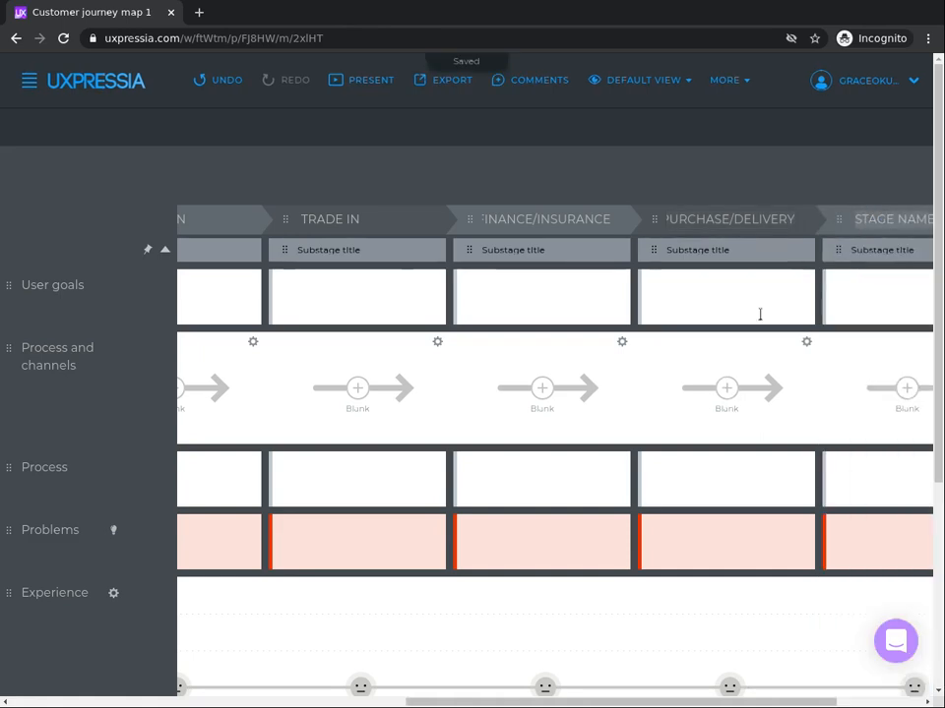
{"action": "left_click", "coordinate": [923, 701]}
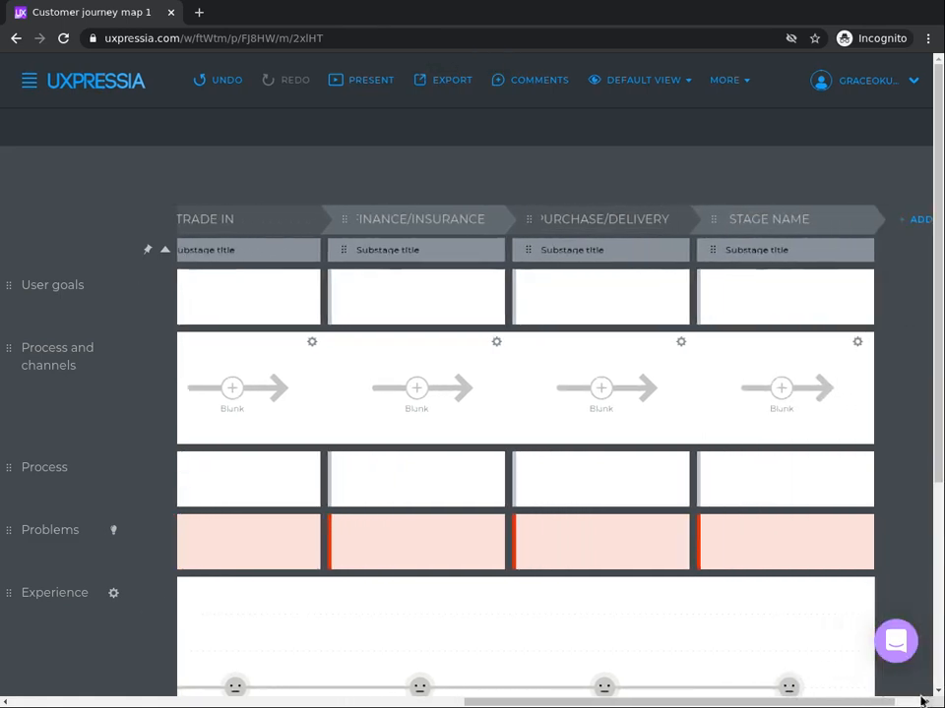
{"action": "left_click", "coordinate": [728, 216]}
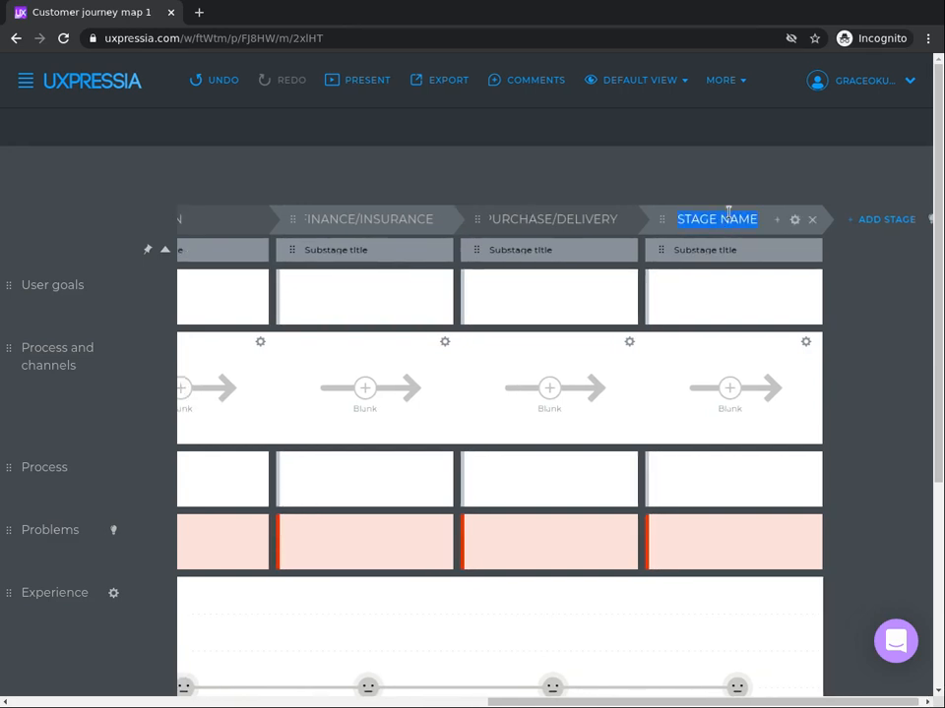
{"action": "type", "text": "AFTER"}
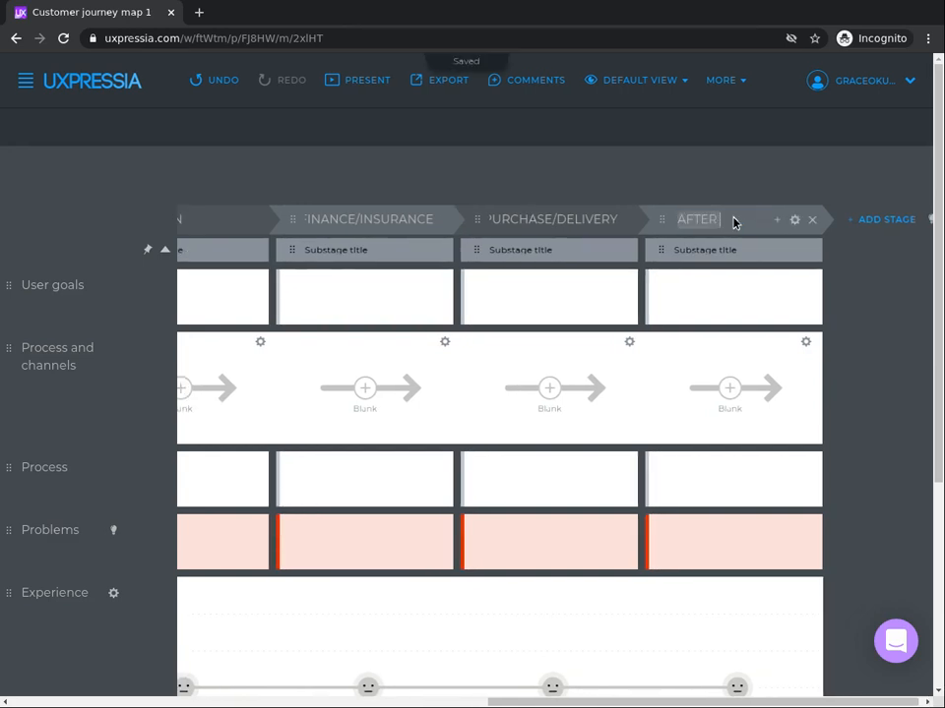
{"action": "type", "text": " SALES"}
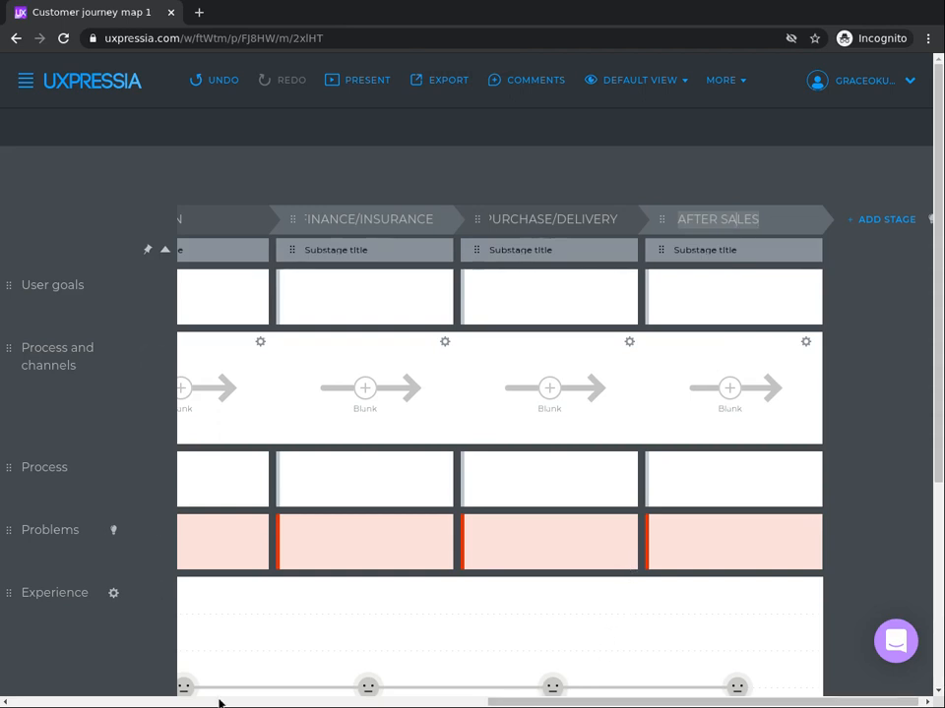
Step: Rename the journey map with the persona's first name in possessive form, followed by "Journey to Buying a Car"
{"action": "left_click", "coordinate": [167, 704]}
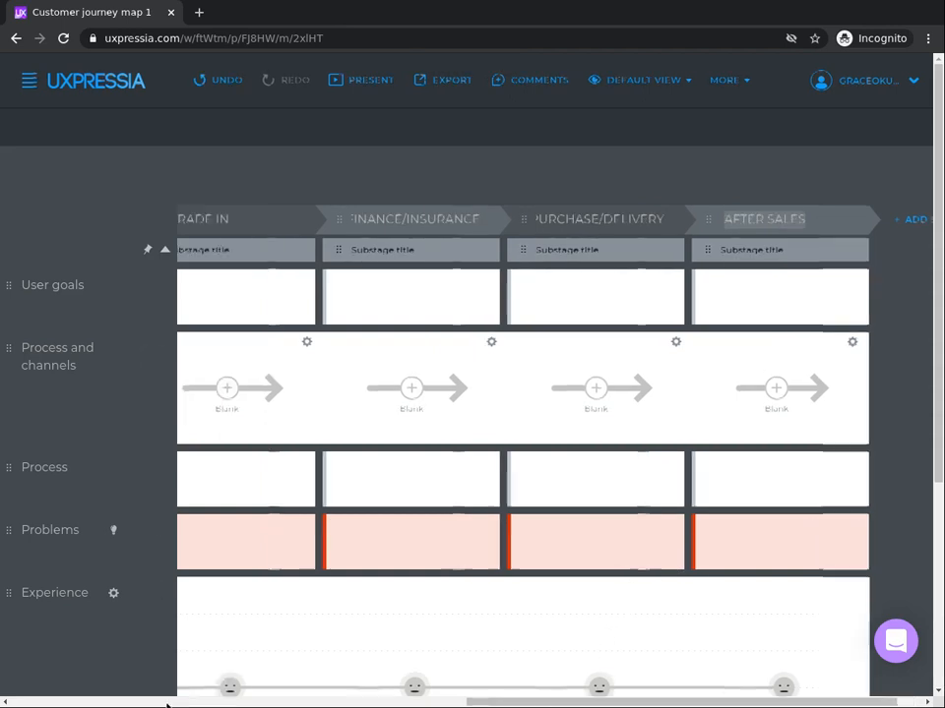
{"action": "left_click", "coordinate": [97, 705]}
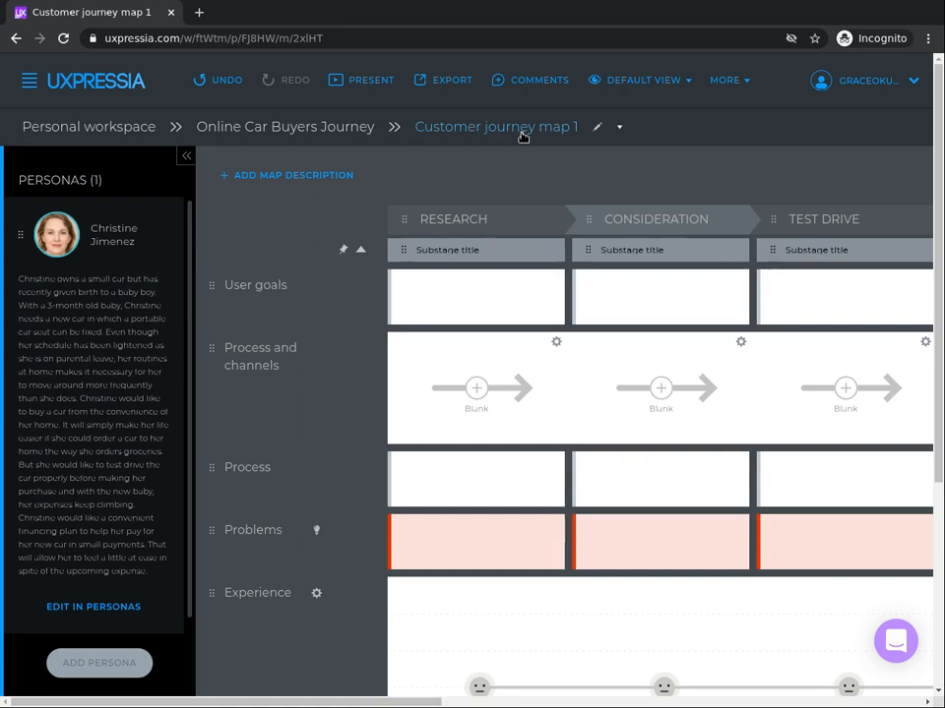
{"action": "left_click", "coordinate": [597, 131]}
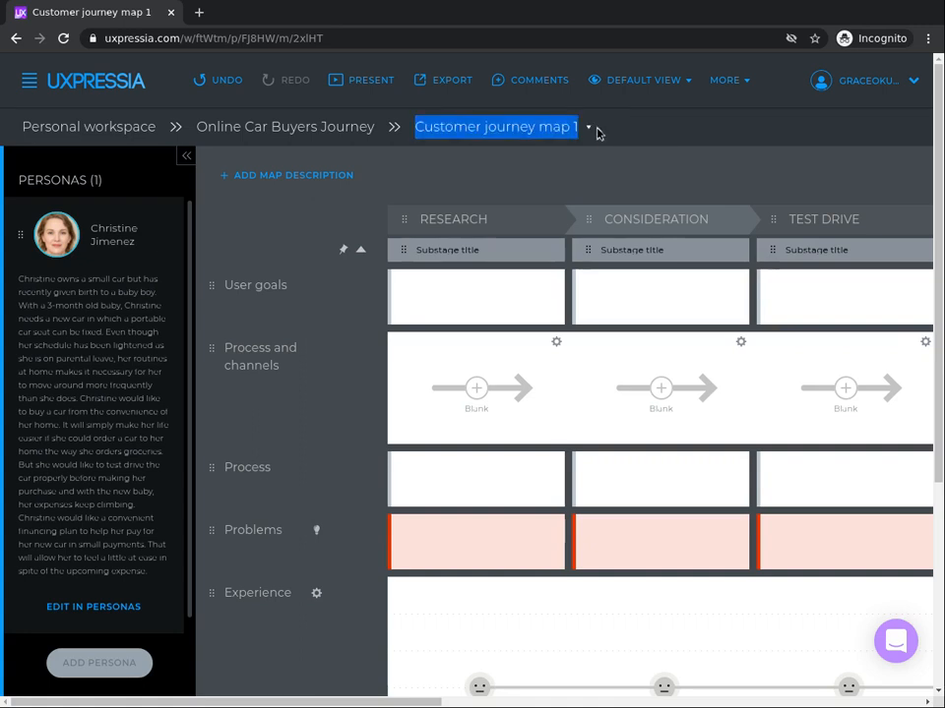
{"action": "type", "text": "Chris"}
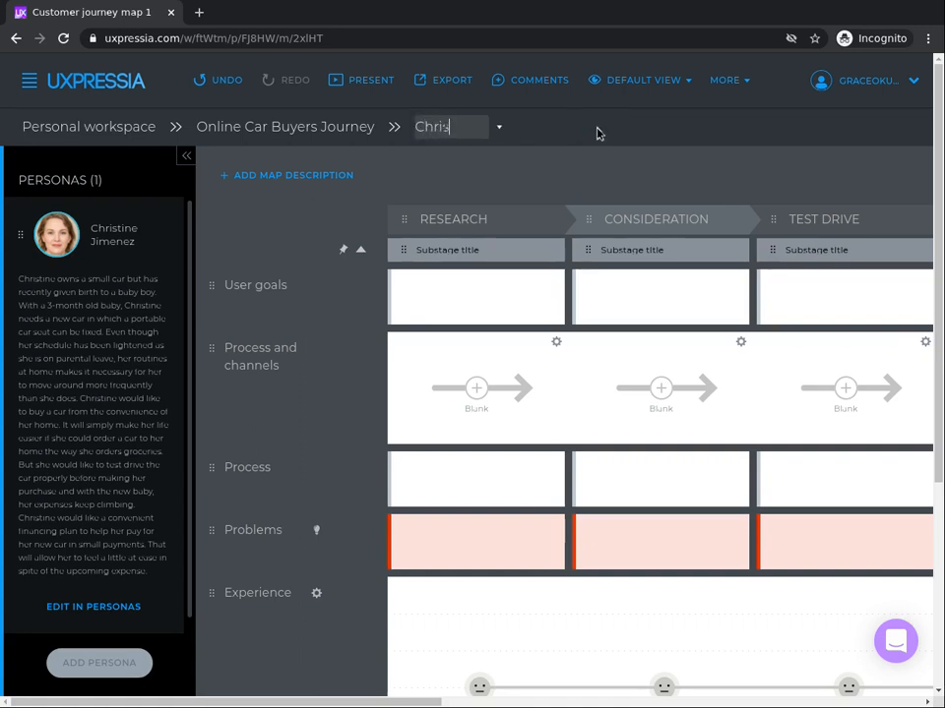
{"action": "type", "text": "tine's Journet to"}
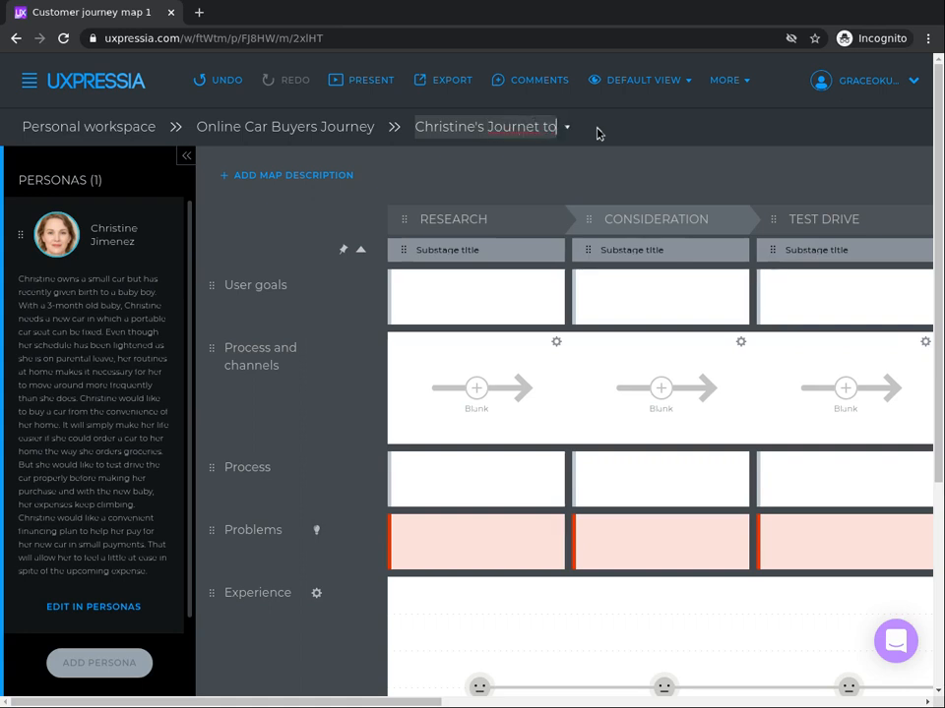
{"action": "type", "text": " Buying a Car"}
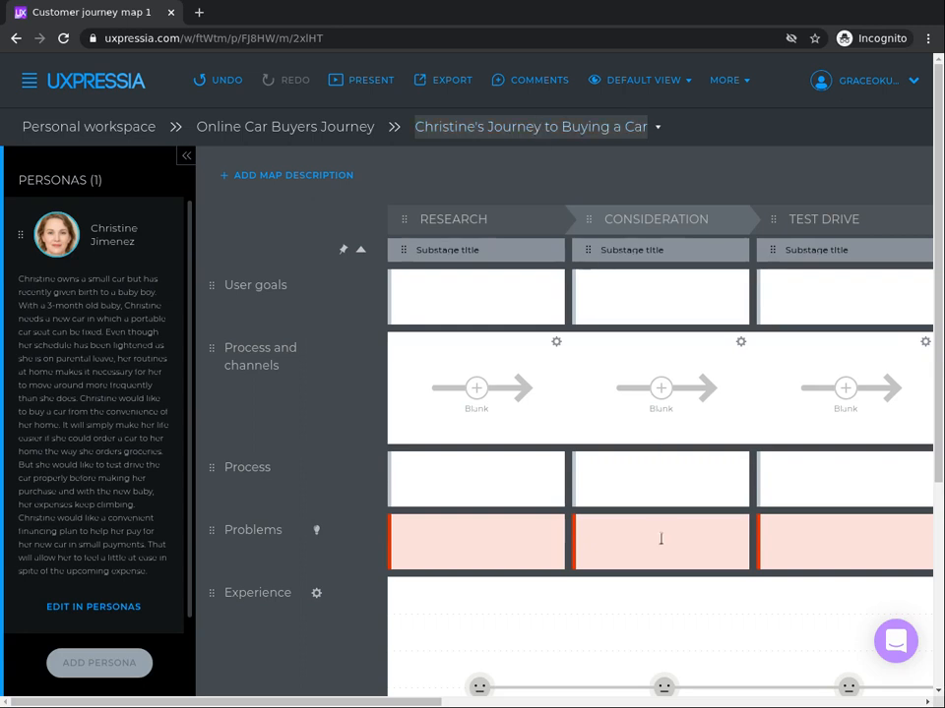
{"action": "left_click", "coordinate": [506, 183]}
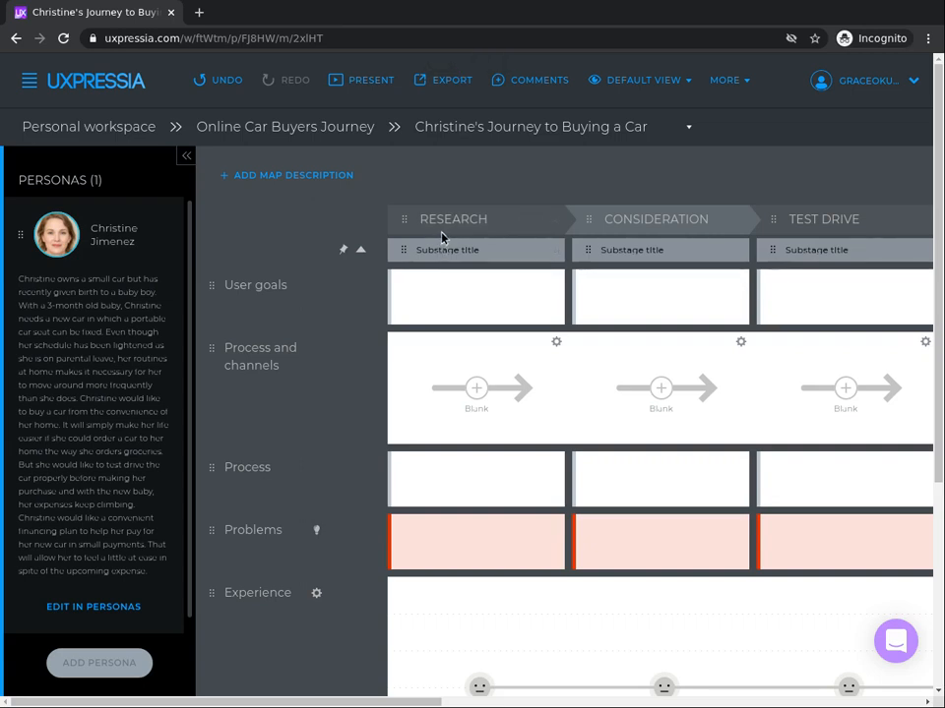
{"action": "mouse_move", "coordinate": [616, 616]}
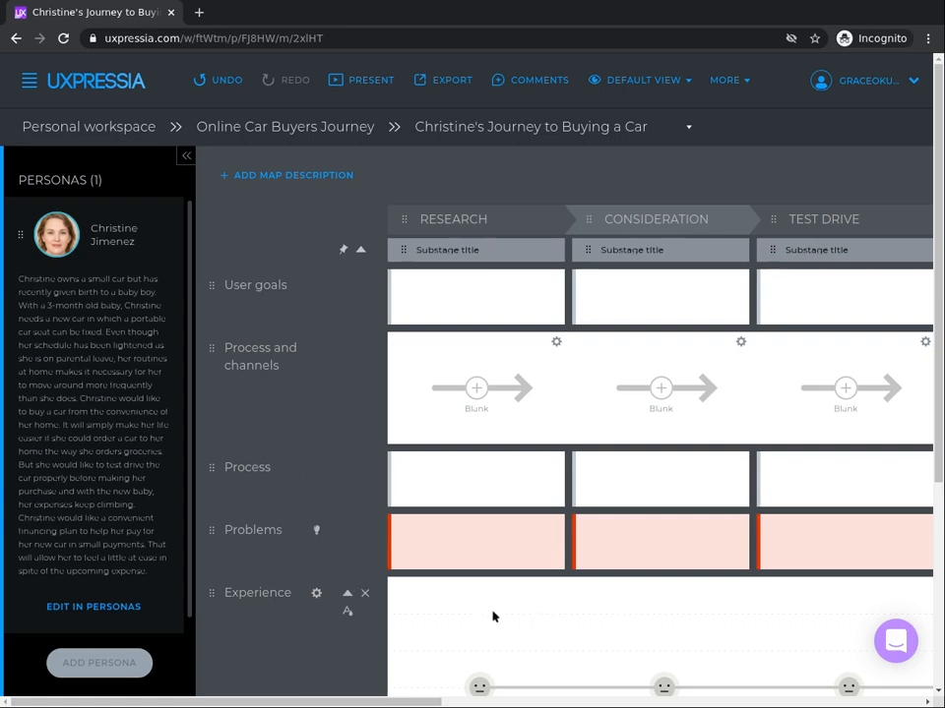